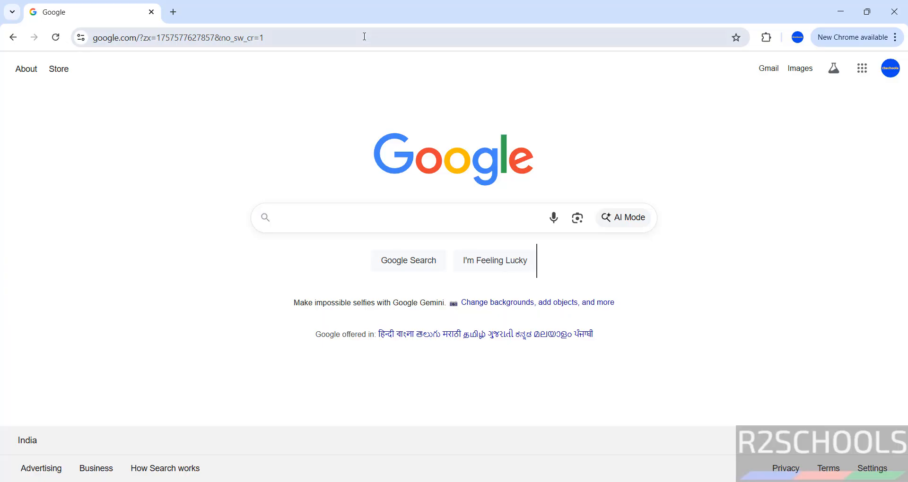
Go to linuxmint.com by entering 'linux' in Chrome's address bar and accepting the suggestion.
click(365, 37)
click(364, 37)
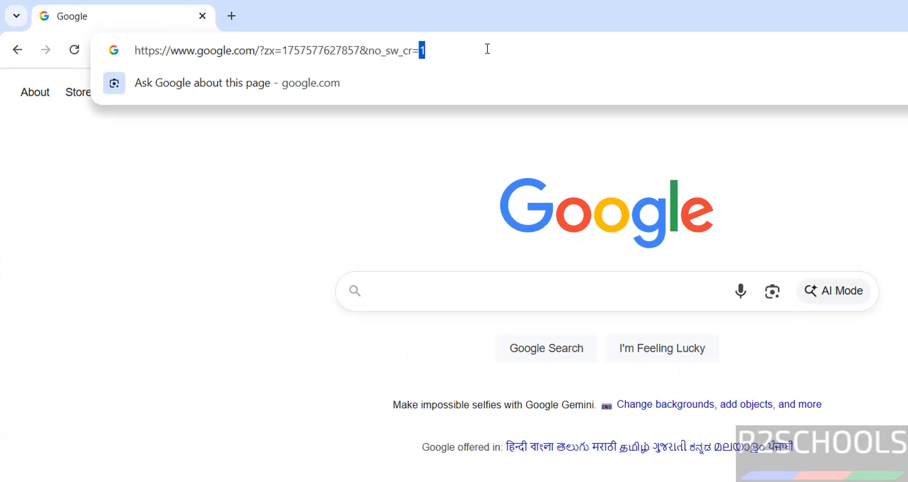
key(ctrl+a)
key(BackSpace)
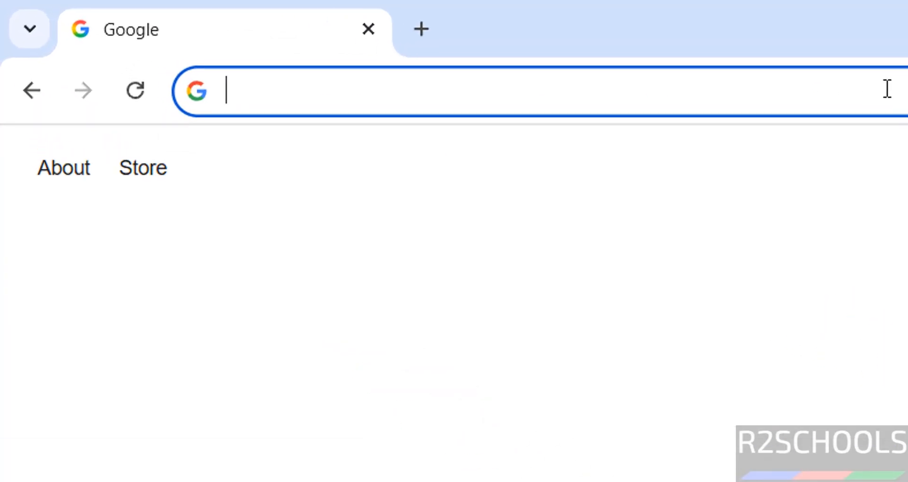
text(linux)
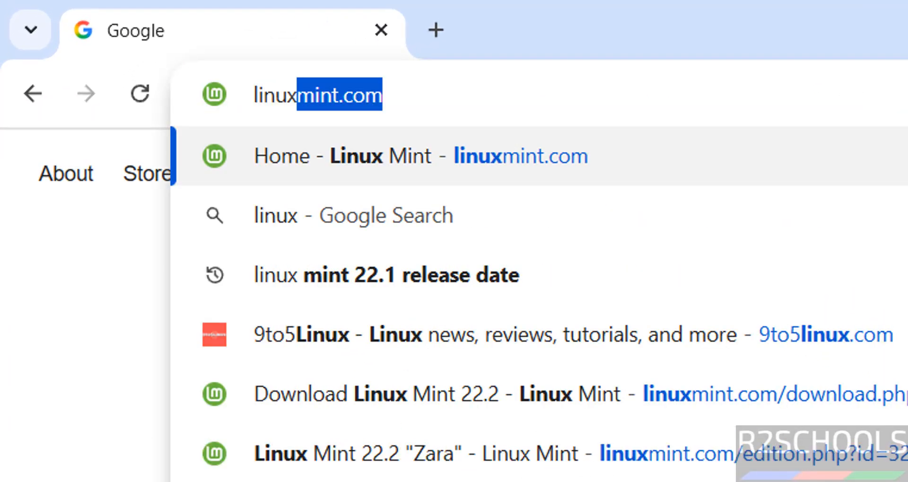
key(Return)
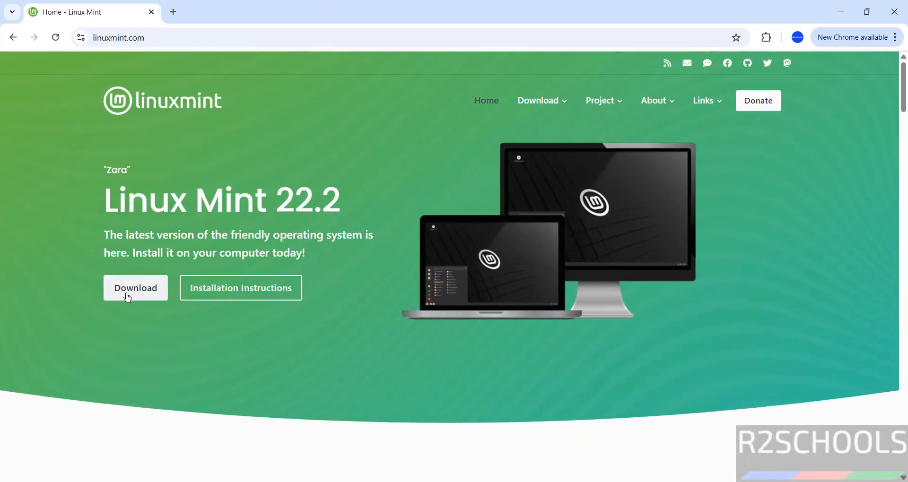
Open the Linux Mint Download page and choose the Xfce Edition download.
click(129, 295)
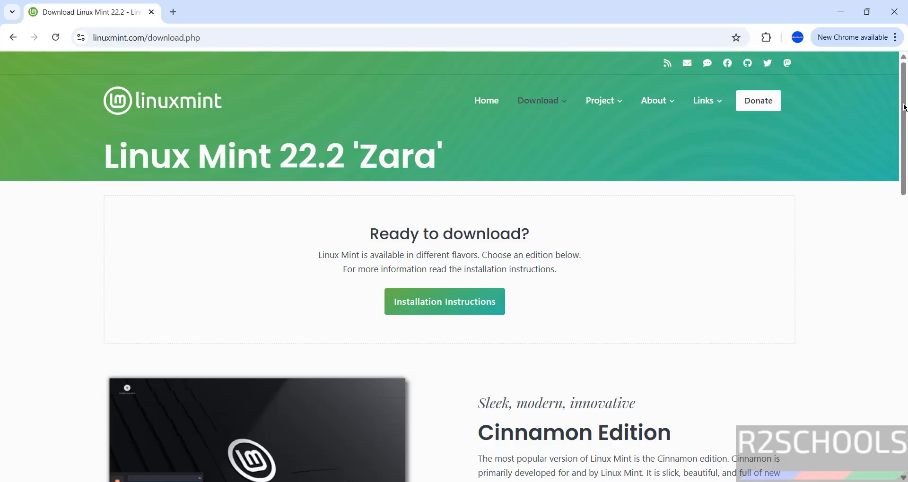
scroll(903, 103, down, 7)
scroll(449, 288, down, 7)
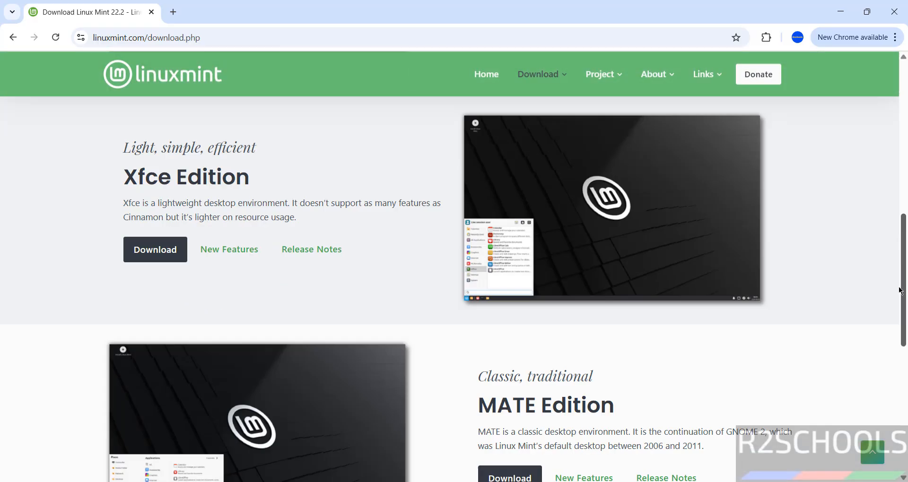
scroll(450, 288, up, 5)
scroll(297, 353, up, 2)
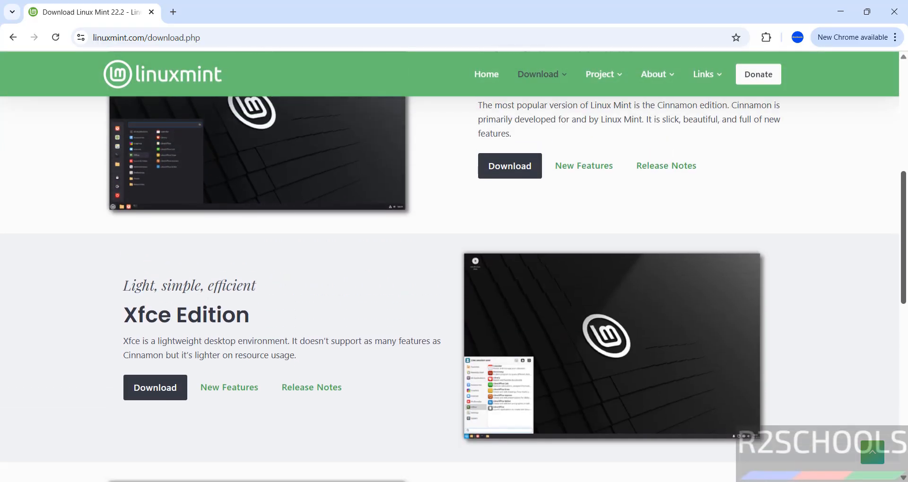
click(140, 388)
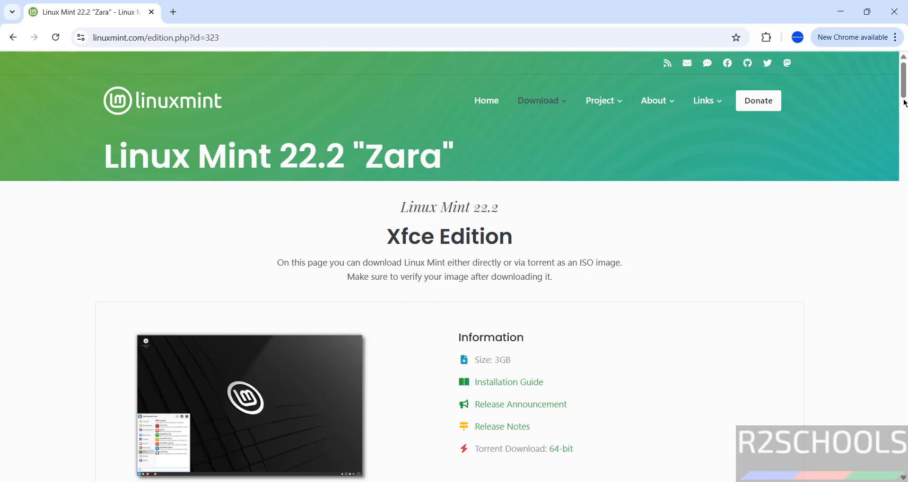
Scroll the Xfce download page down to the Download mirrors table.
drag(904, 93, 905, 142)
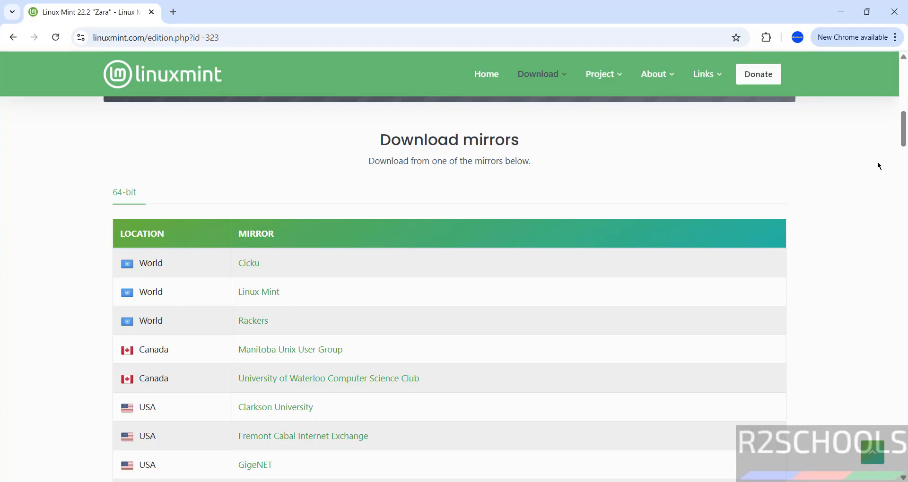
drag(903, 143, 903, 107)
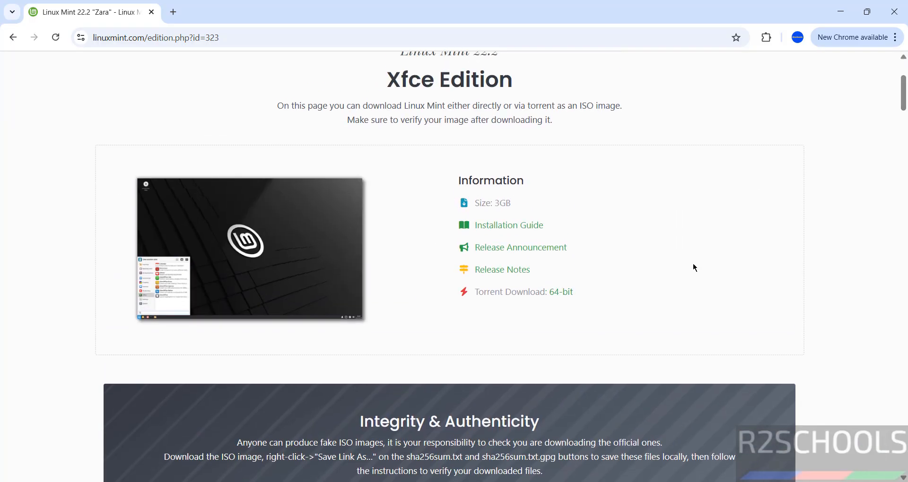
drag(904, 93, 902, 139)
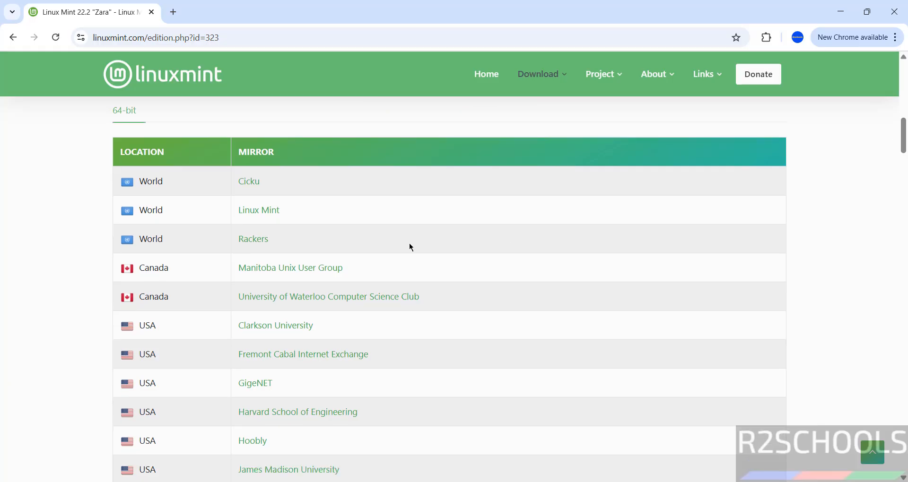
Start the Xfce ISO download from the Linux Mint mirror, then cancel it and remove it from Downloads.
click(268, 216)
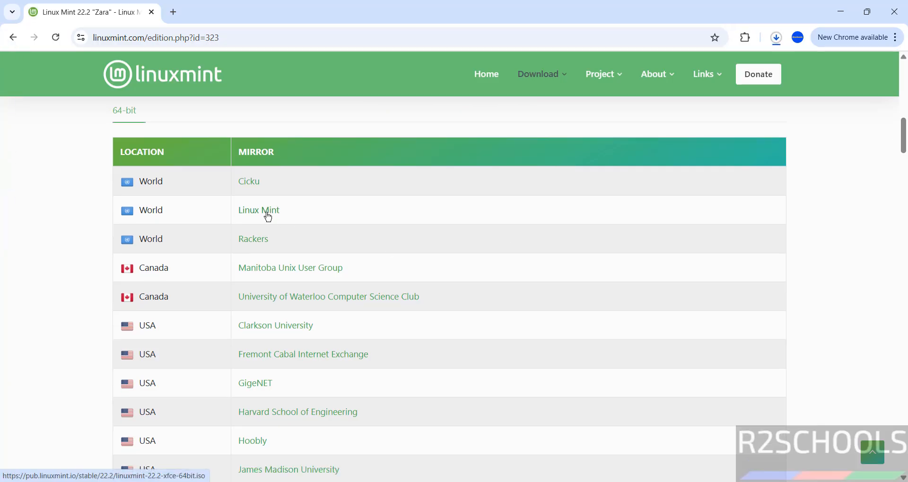
key(ctrl+j)
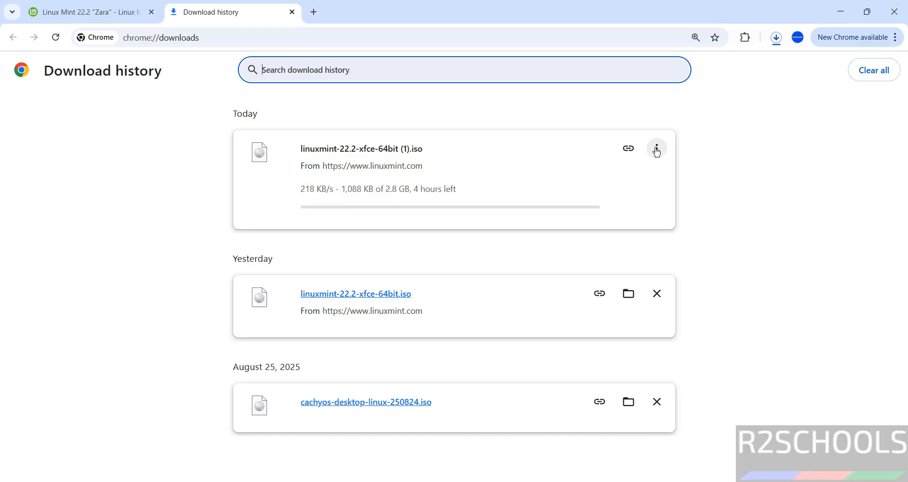
click(656, 151)
click(622, 176)
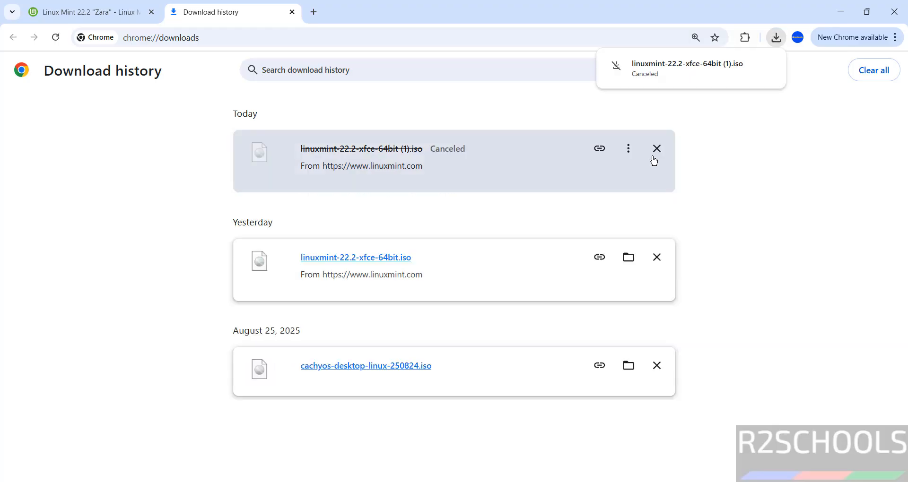
click(658, 150)
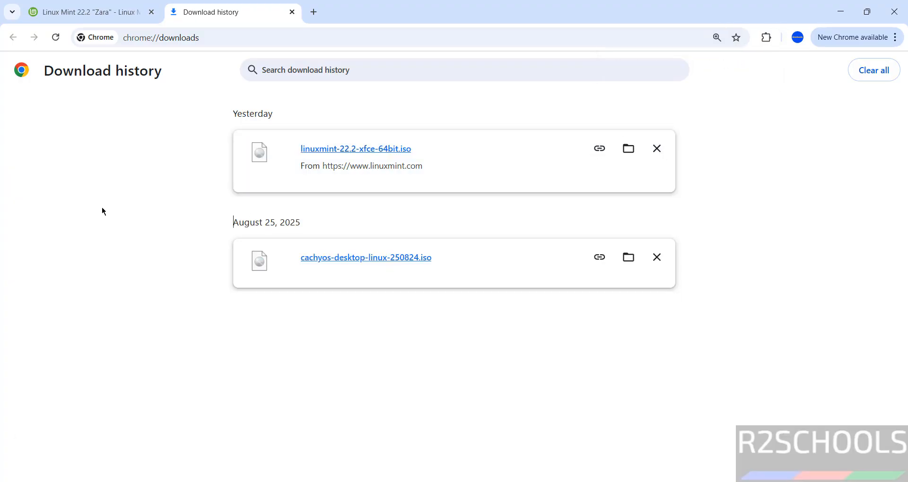
Search the Start menu for 'vmware' and launch VMware Workstation Pro.
key(super)
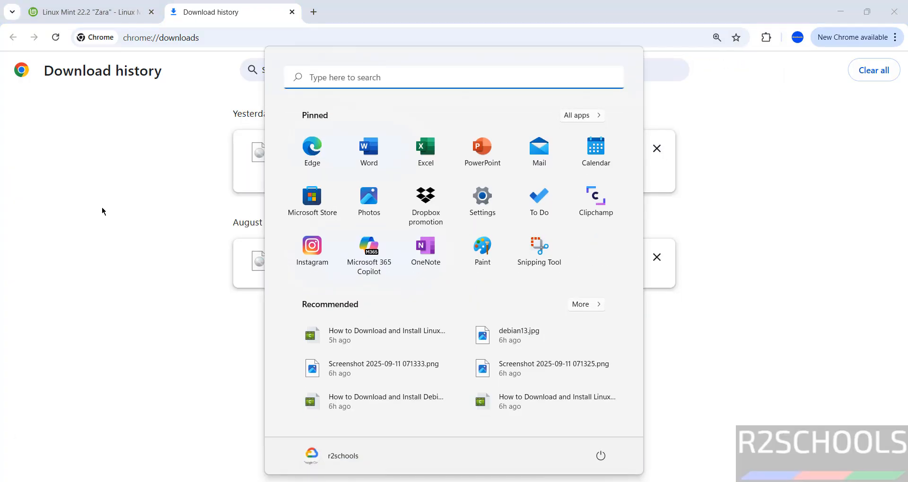
text(vmware)
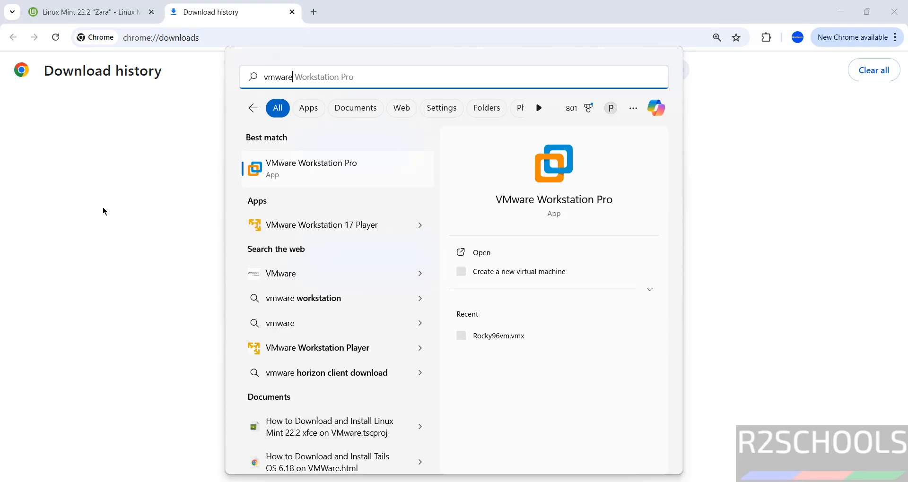
click(280, 166)
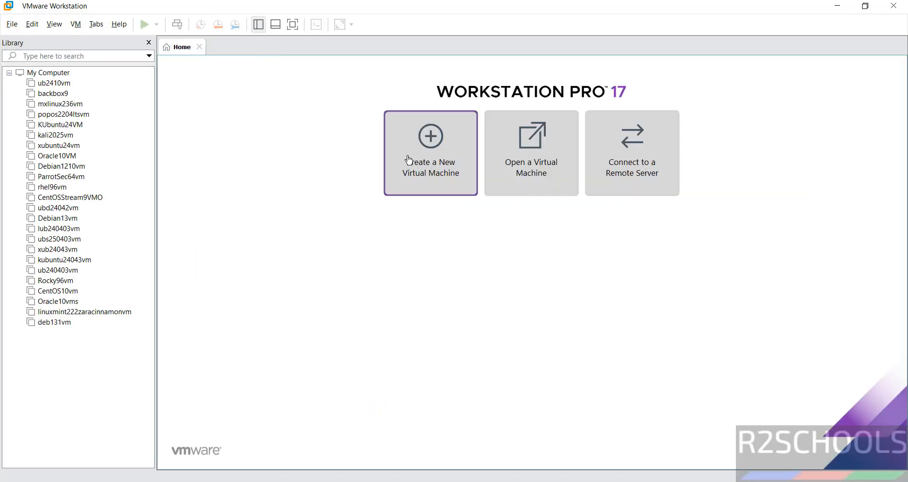
click(12, 28)
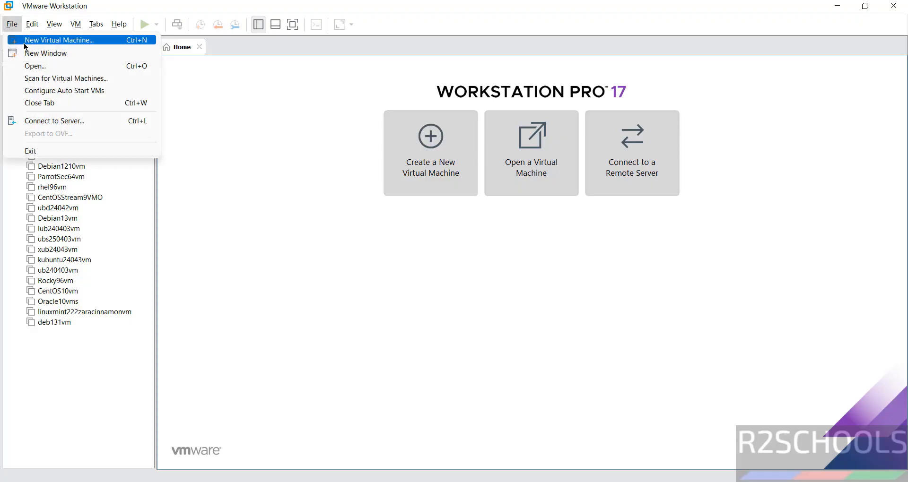
Start a Typical new virtual machine using the linuxmint-22.2-xfce-64bit.iso installer disc image.
click(25, 44)
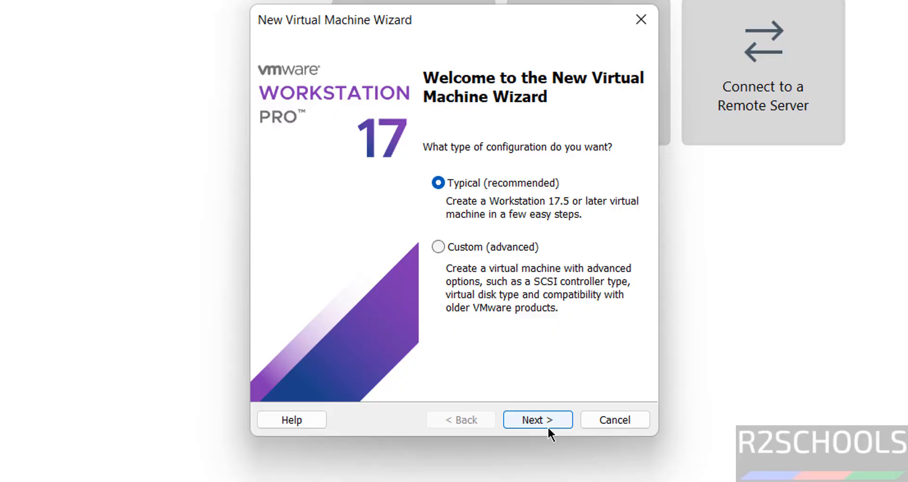
click(538, 420)
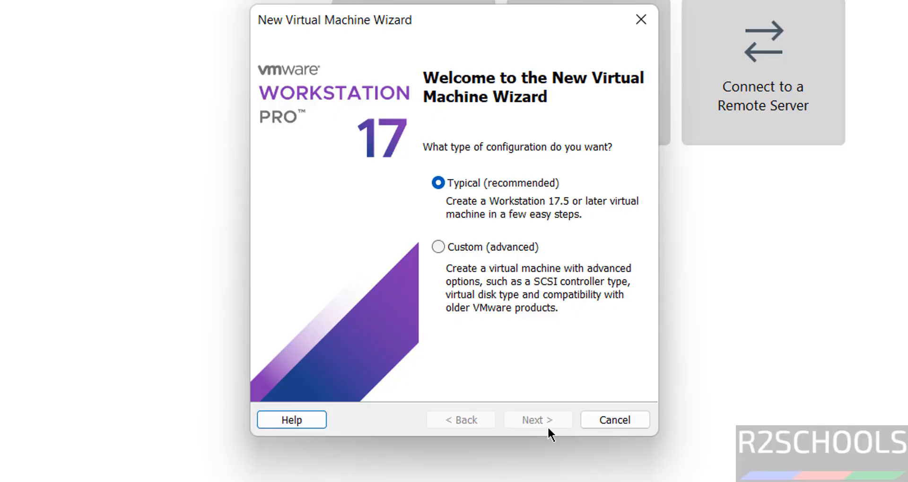
click(324, 223)
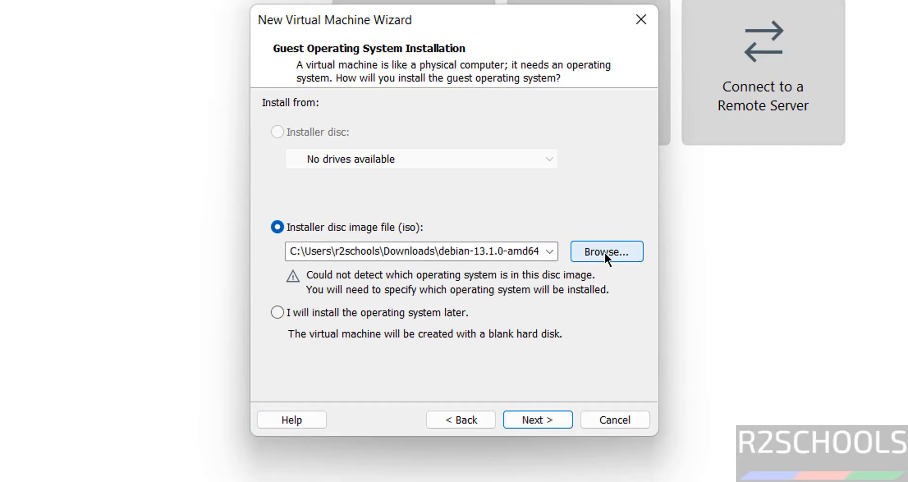
click(605, 254)
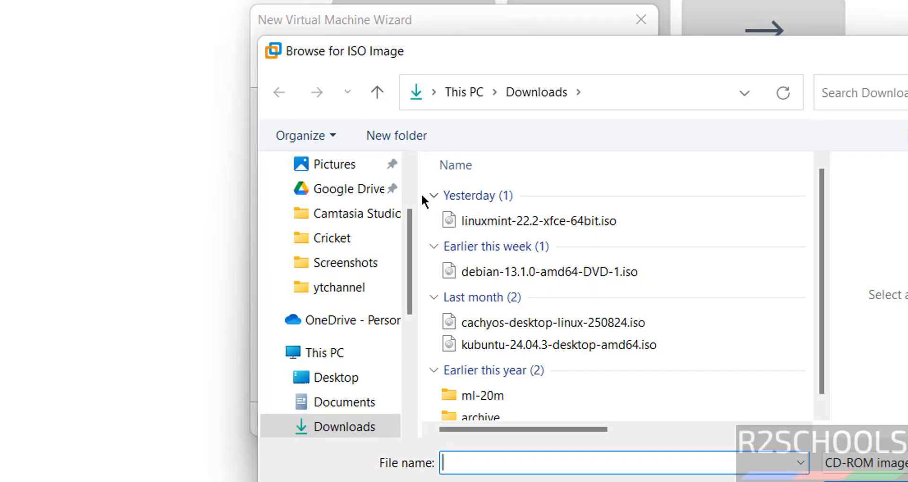
click(520, 218)
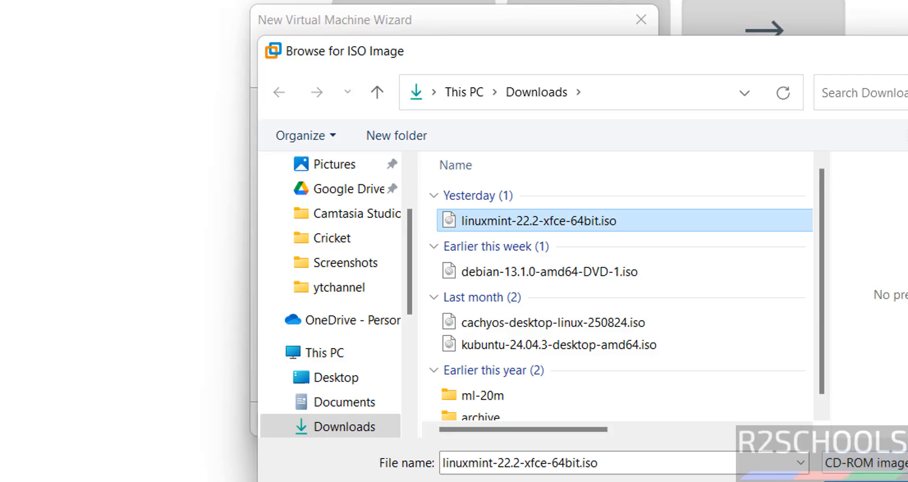
click(865, 481)
click(548, 419)
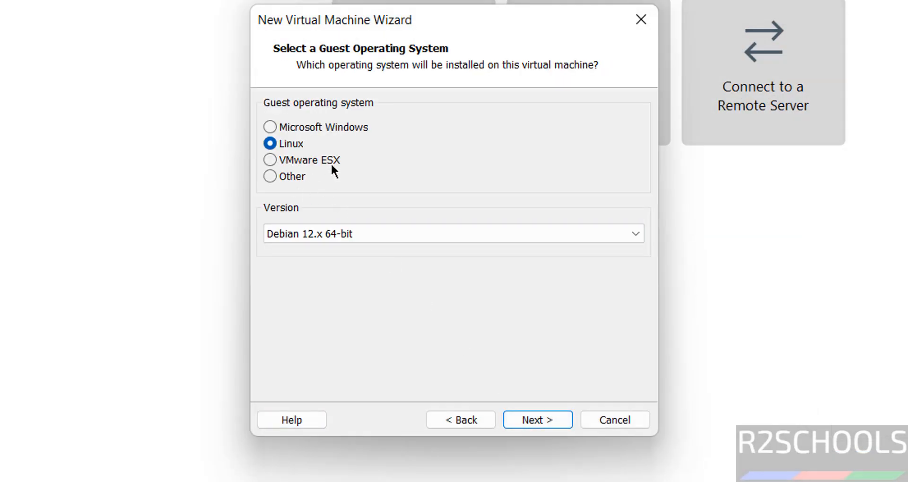
Change the Linux guest version from Debian 12.x 64-bit to Ubuntu 64-bit and continue.
click(353, 235)
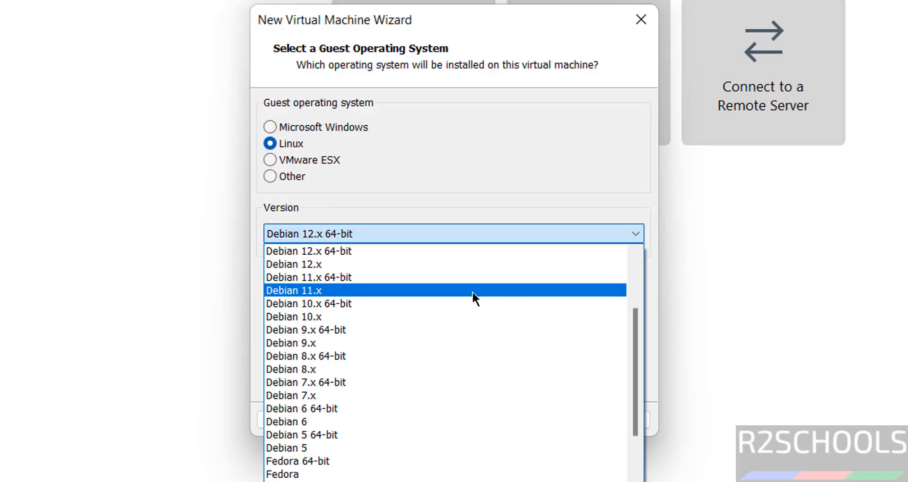
drag(634, 364, 667, 480)
click(359, 463)
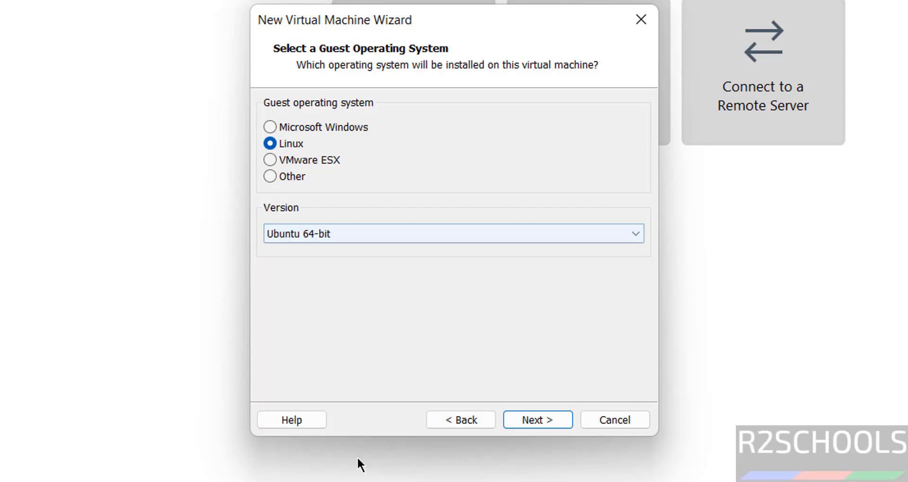
click(529, 422)
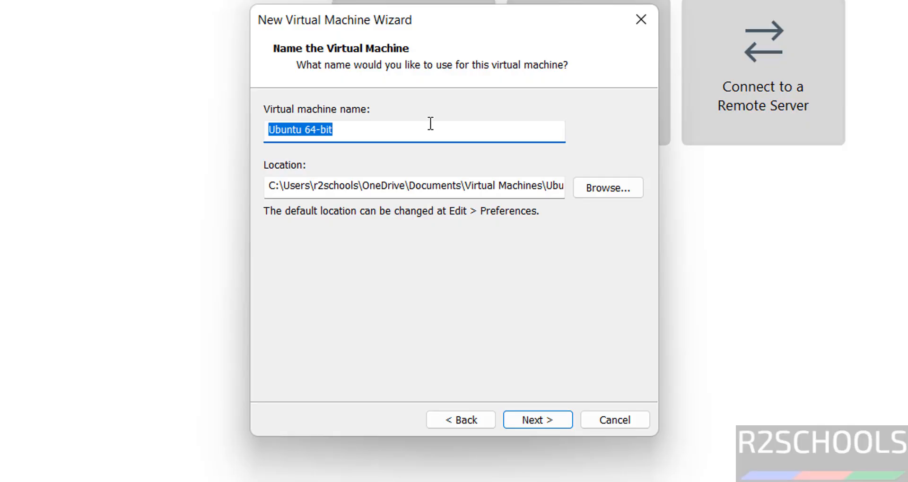
Name the machine mint222vm and browse to the VMS folder on One Touch (E:).
text(mint222)
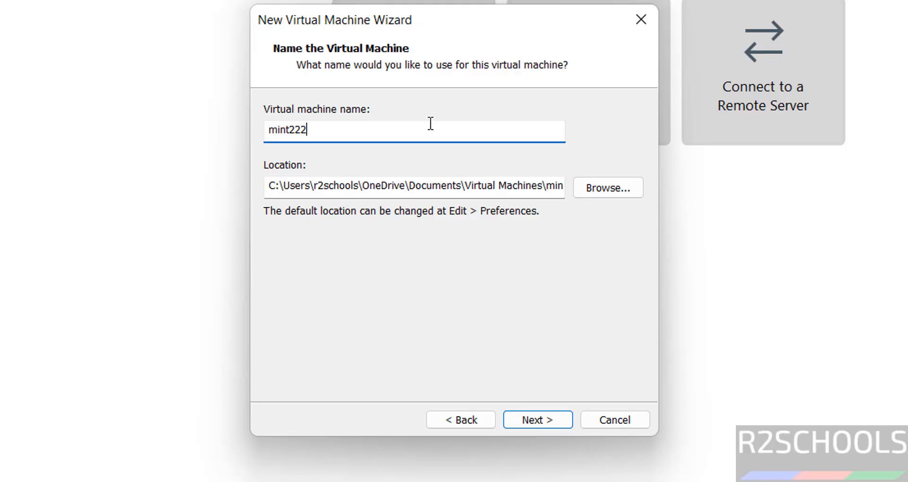
text(vm)
key(ctrl+a)
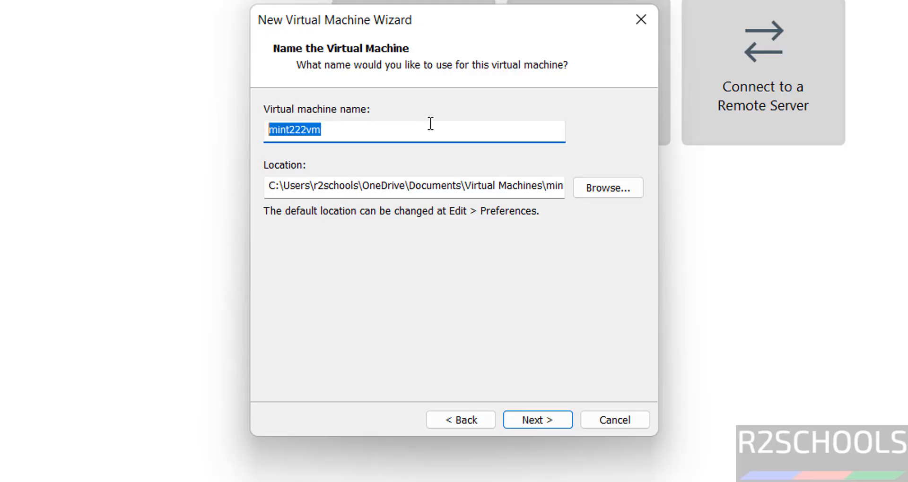
click(608, 187)
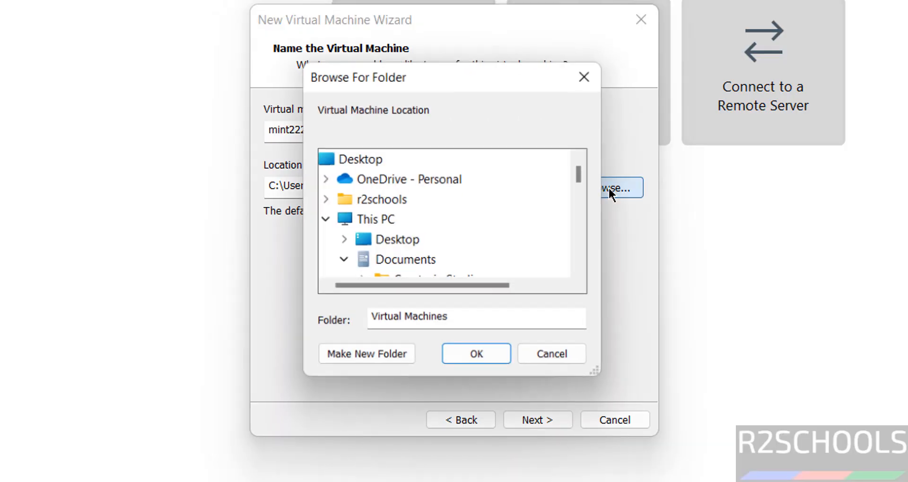
click(344, 260)
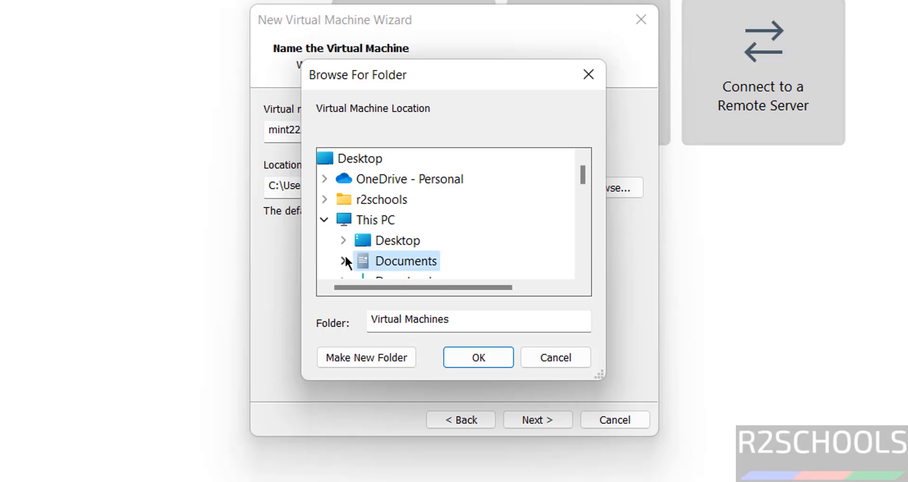
scroll(582, 235, down, 3)
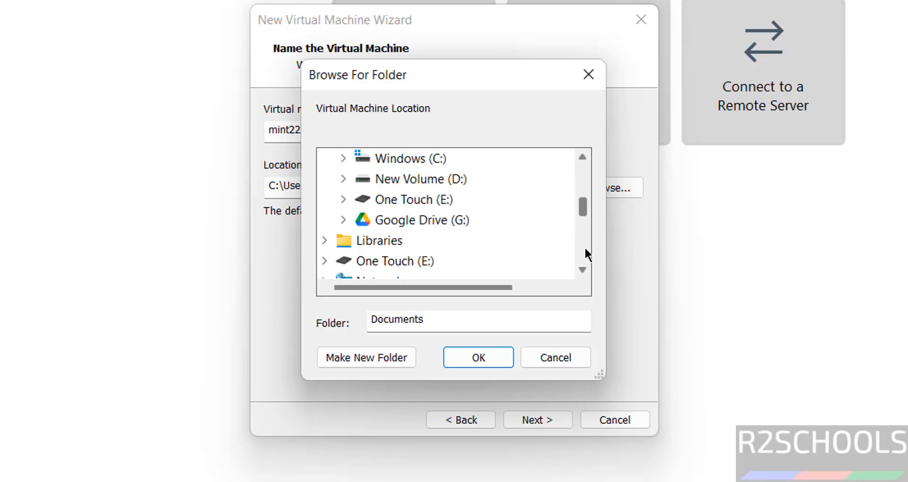
click(448, 208)
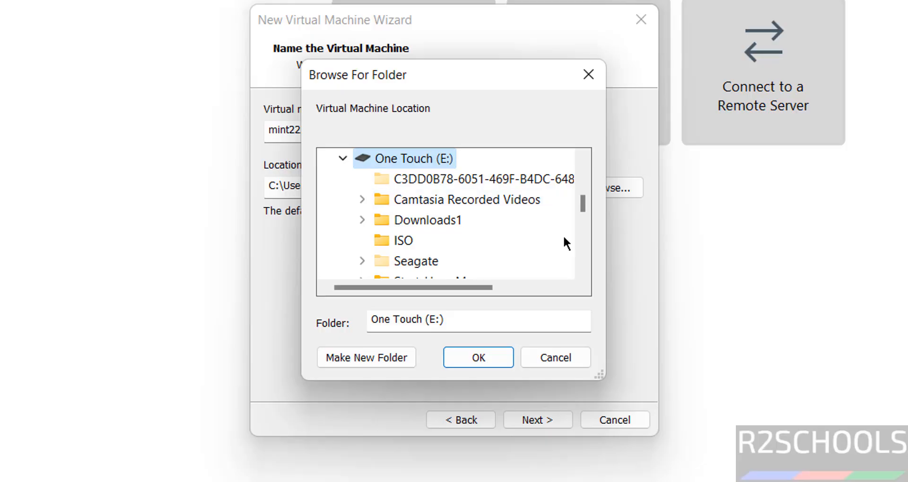
scroll(582, 241, down, 2)
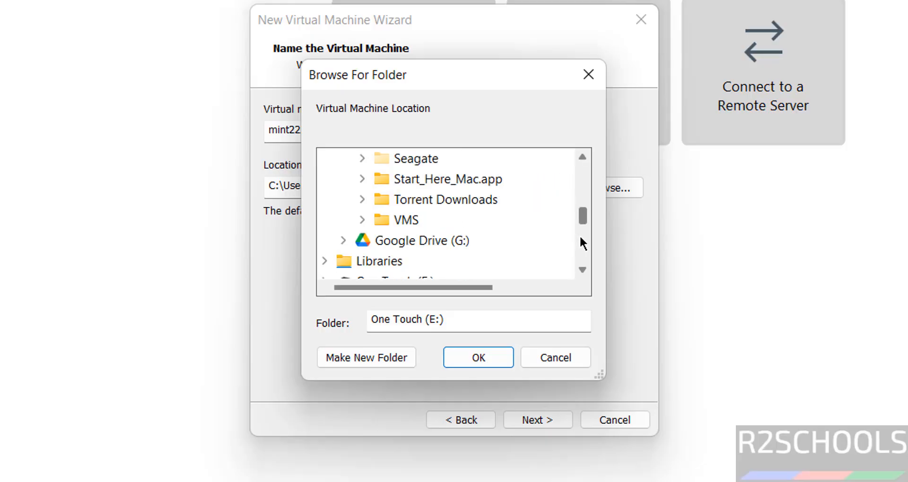
click(391, 220)
Create a mint222vm folder under E:\VMS as the machine's location and continue.
click(366, 356)
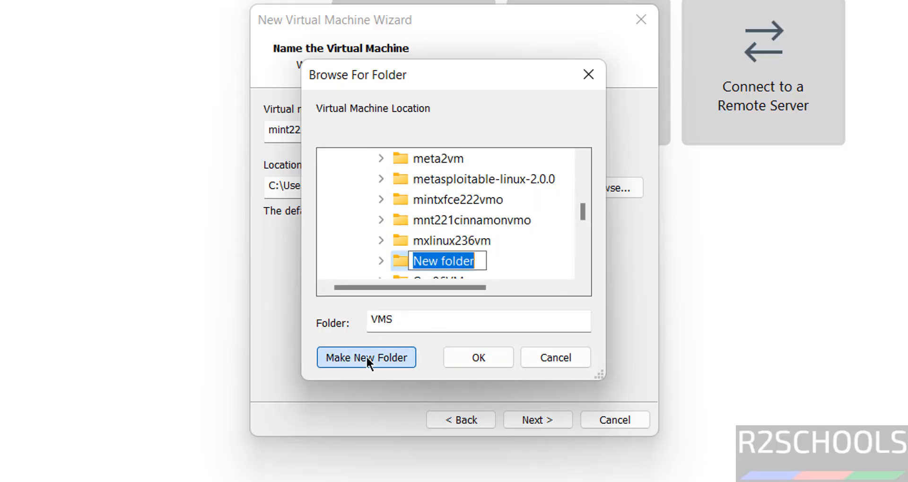
text(mint222vm)
key(Return)
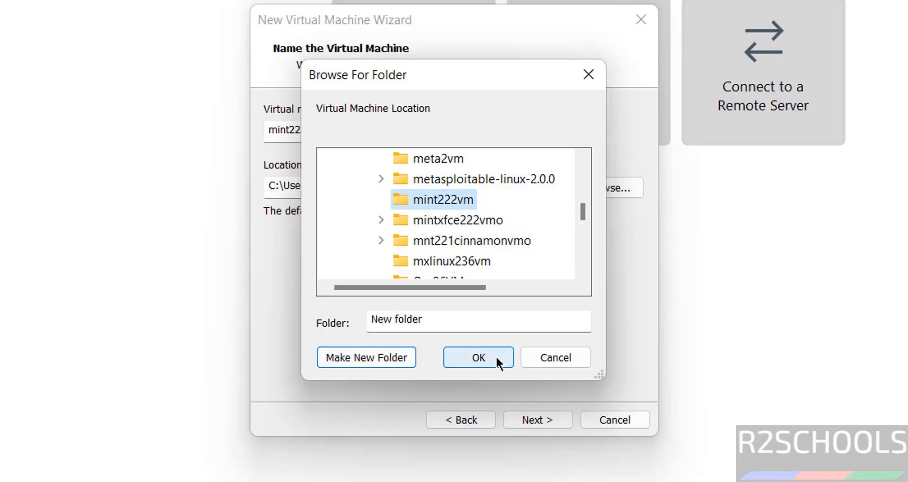
click(496, 355)
click(527, 417)
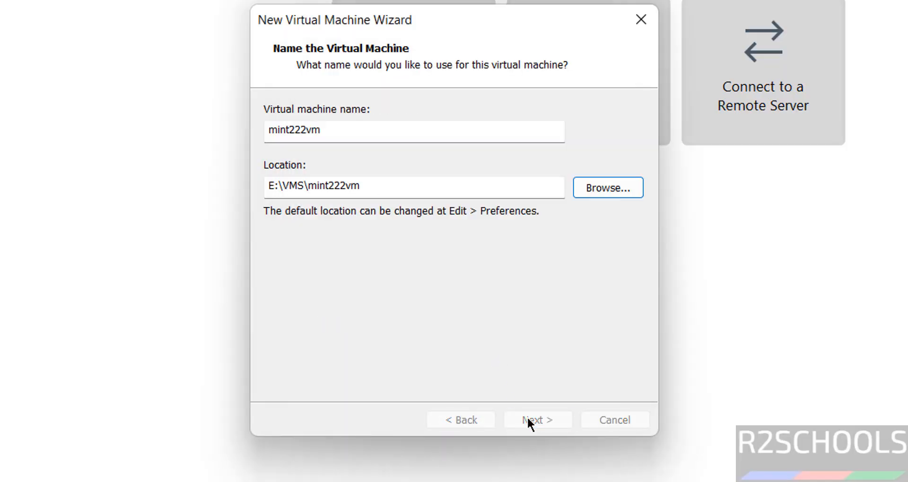
Give mint222vm a 50 GB disk stored as a single file and finish the wizard.
click(368, 234)
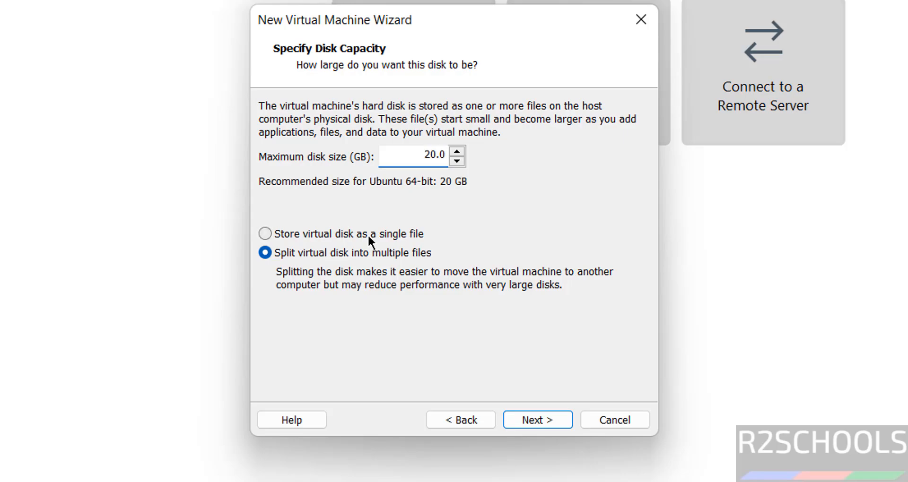
double_click(424, 155)
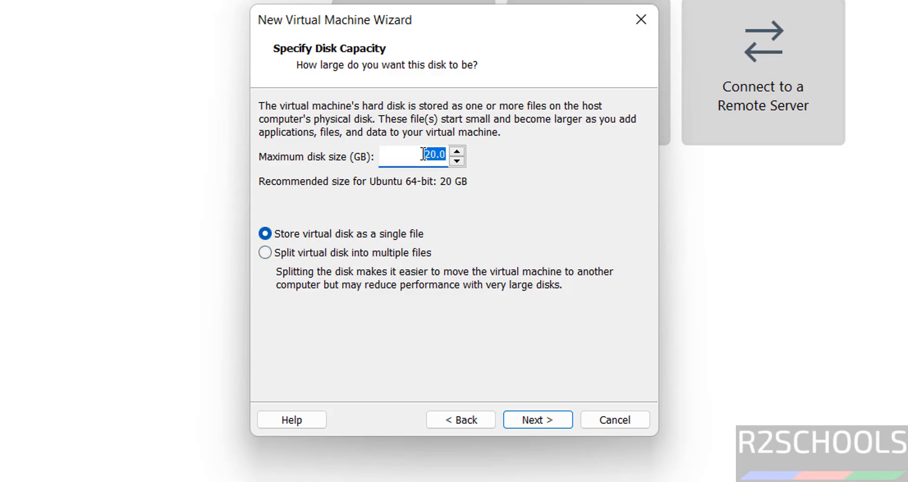
text(50)
click(540, 417)
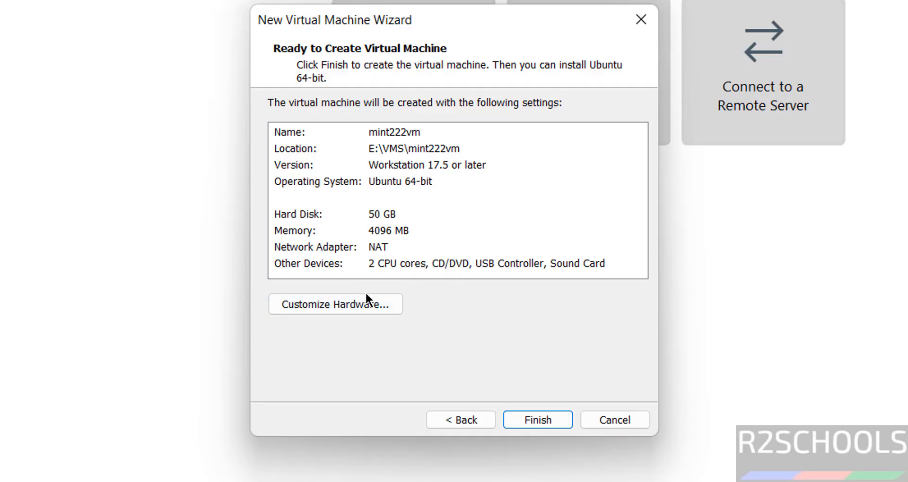
click(538, 420)
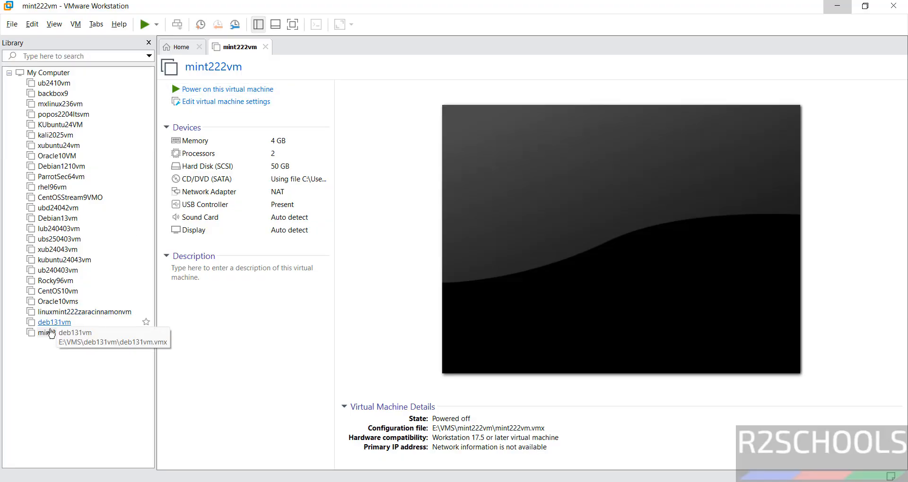
right_click(56, 333)
click(243, 322)
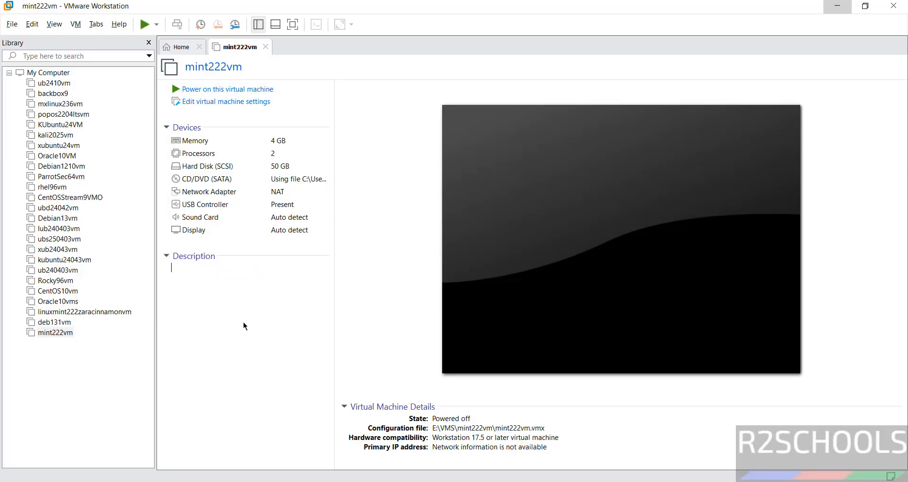
click(75, 25)
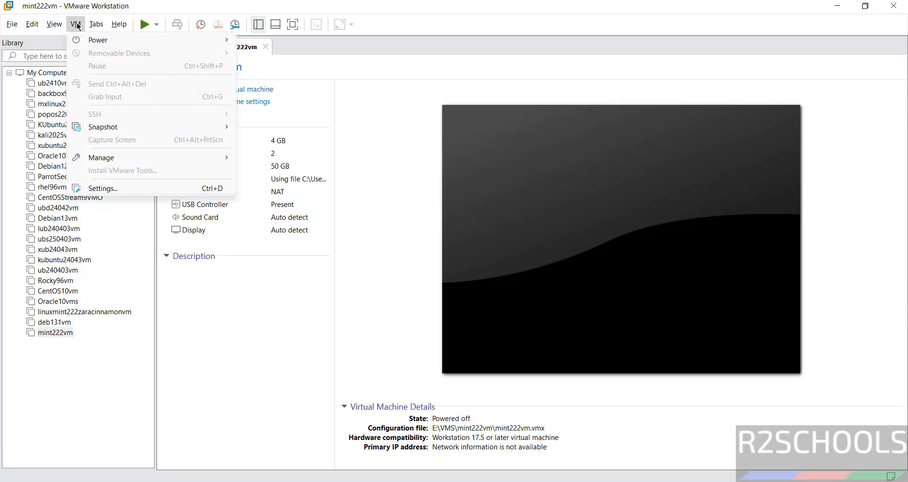
click(355, 217)
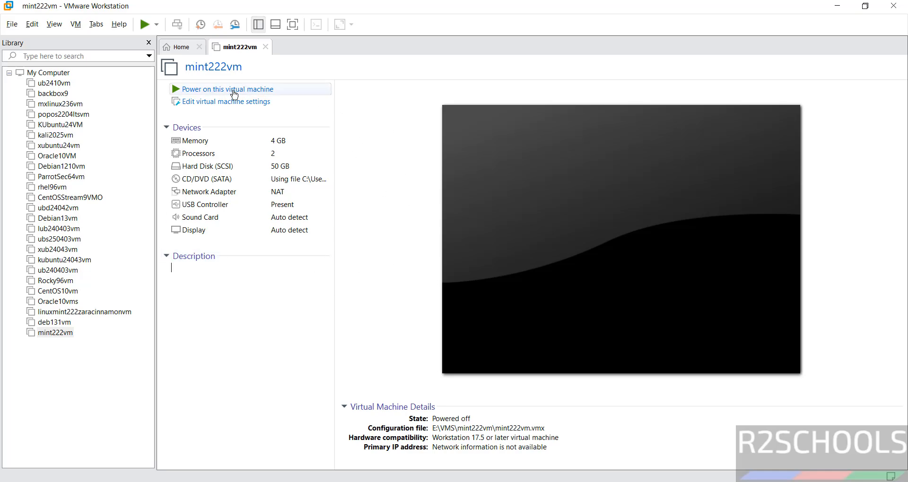
click(234, 93)
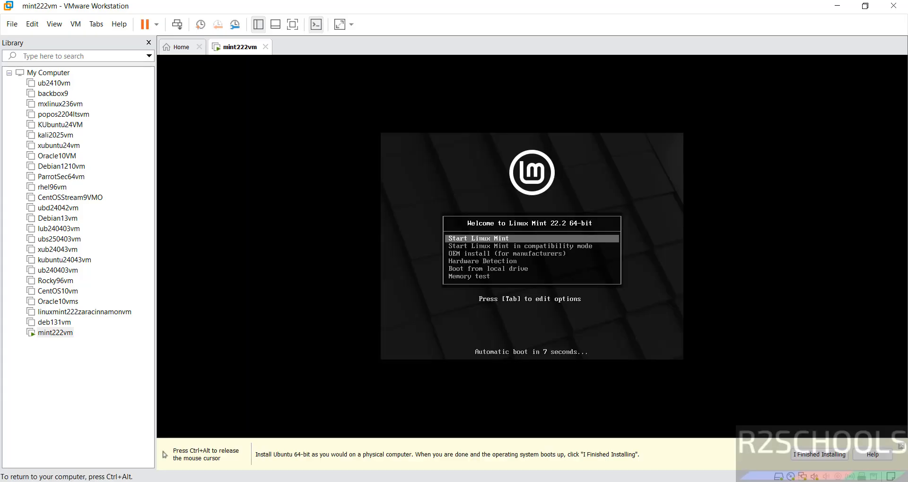
Select Start Linux Mint in the boot menu to load the live desktop.
key(Down)
key(Up)
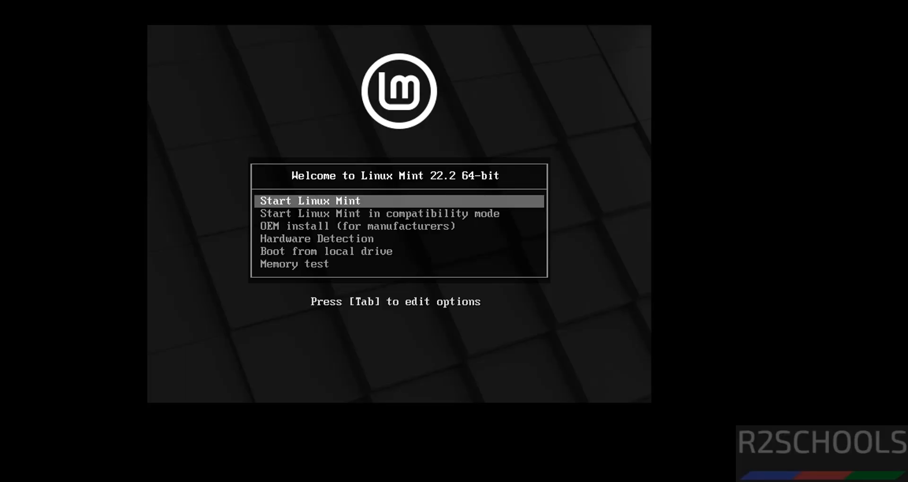
key(Return)
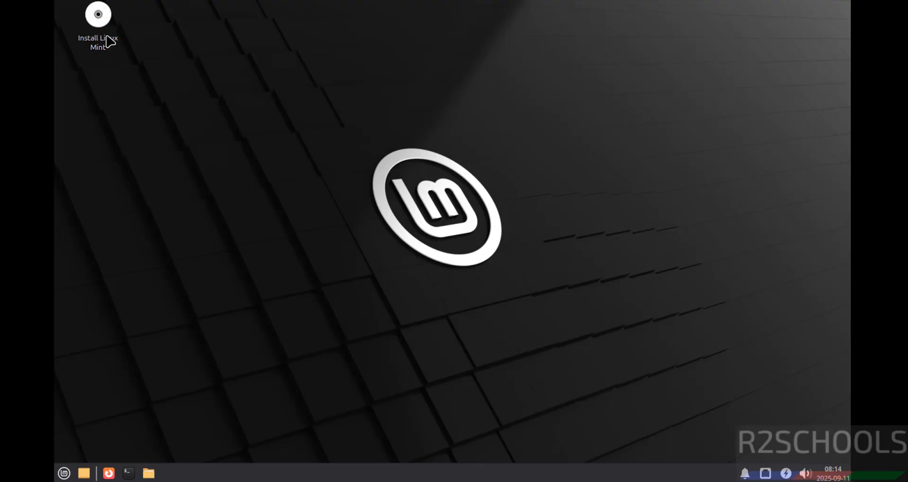
right_click(96, 15)
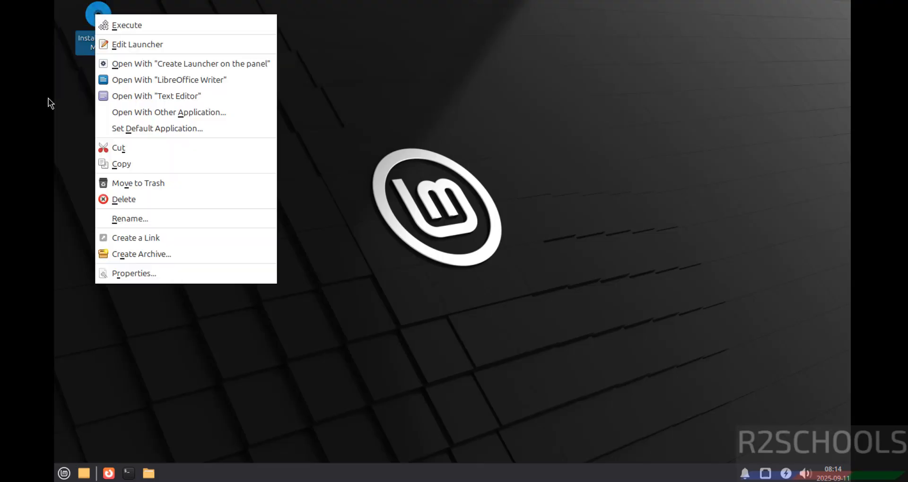
Launch the installer via Execute on the Install Linux Mint launcher's right-click menu.
click(75, 87)
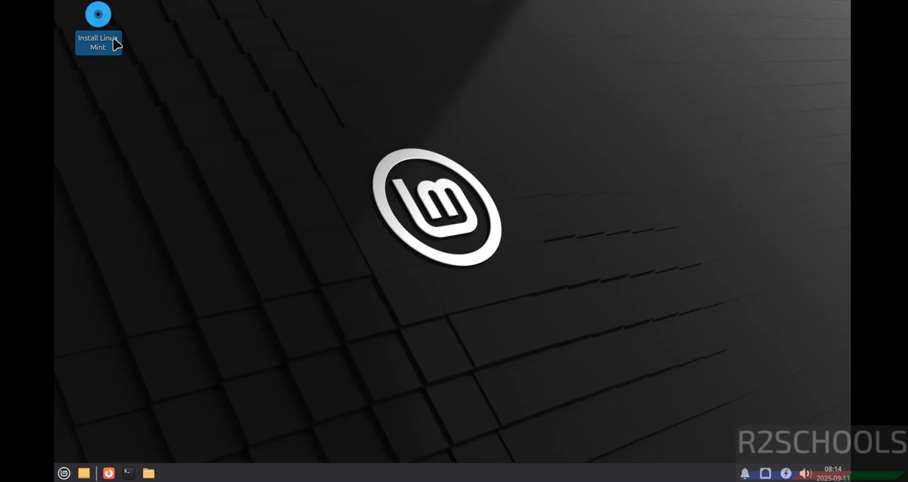
right_click(101, 23)
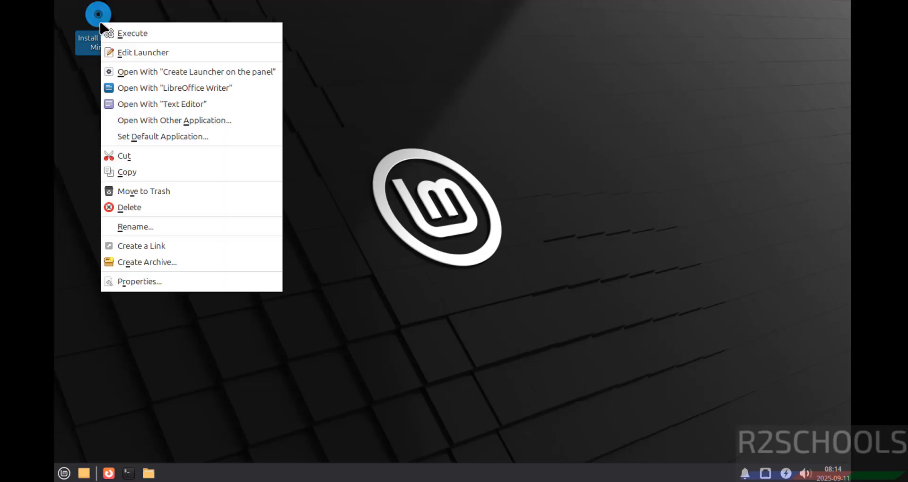
click(130, 34)
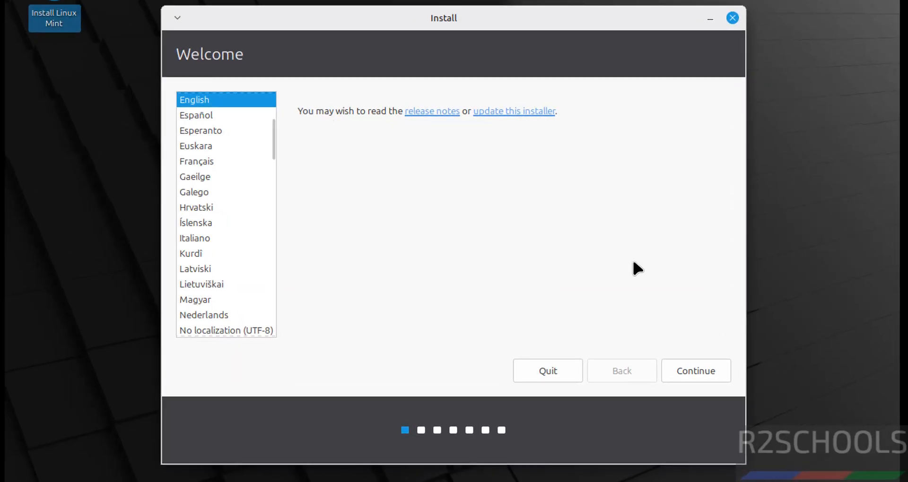
Keep English and the English (US) keyboard, leave multimedia codecs unchecked, and continue.
click(683, 367)
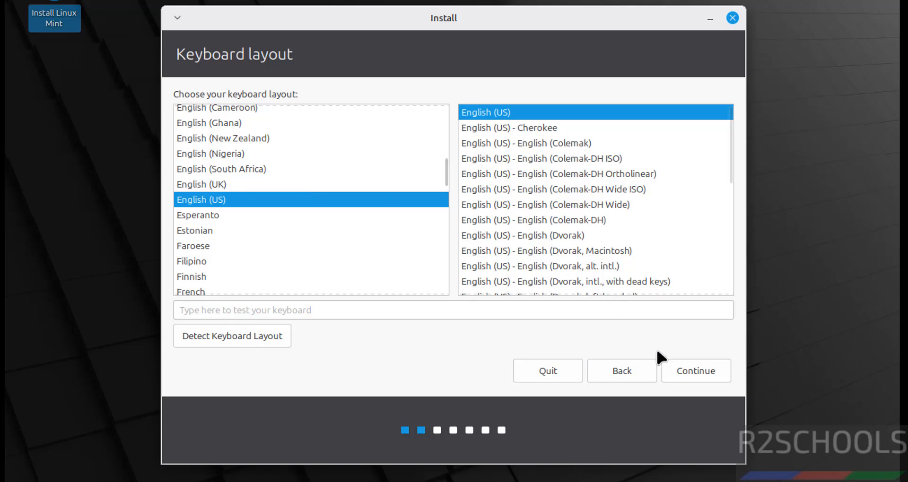
click(680, 368)
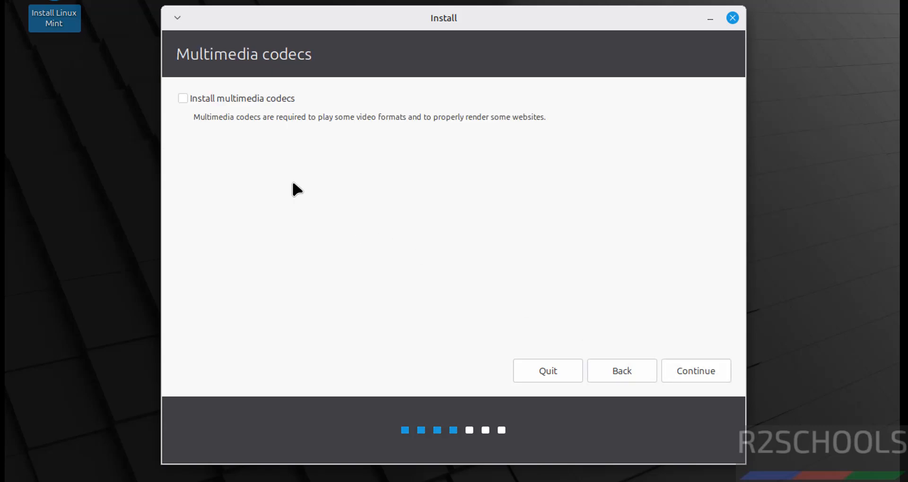
click(214, 95)
click(213, 95)
click(680, 368)
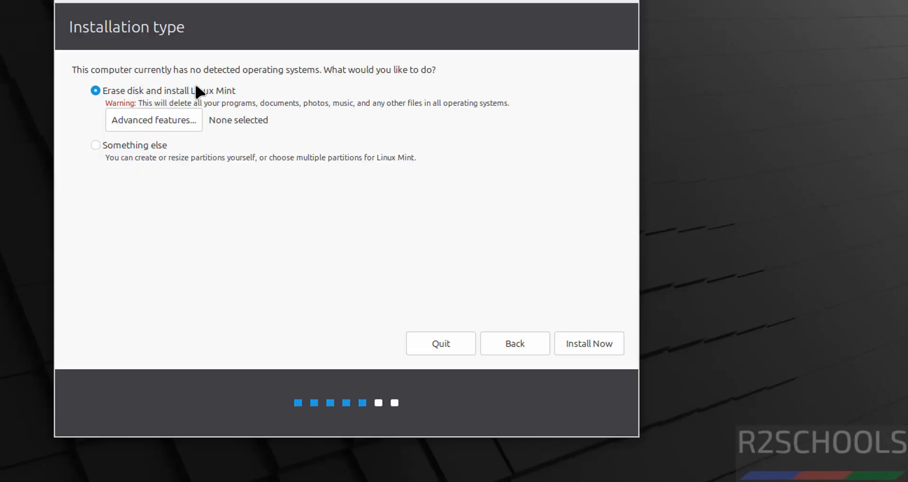
Keep 'Erase disk and install Linux Mint' without LVM, install now, and confirm writing changes to disk.
click(145, 119)
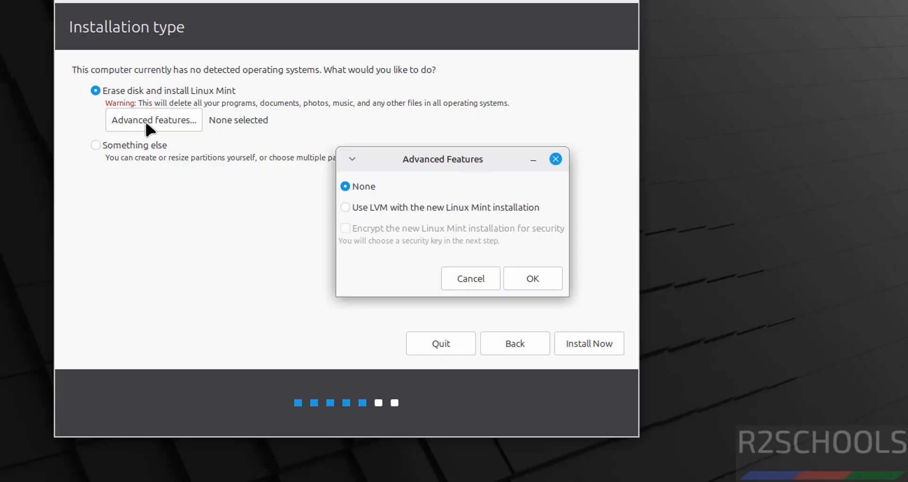
click(345, 208)
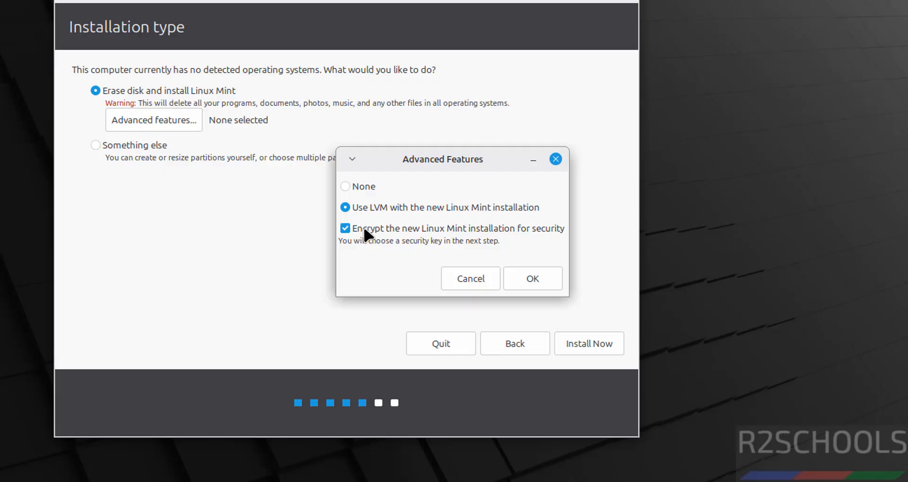
click(468, 279)
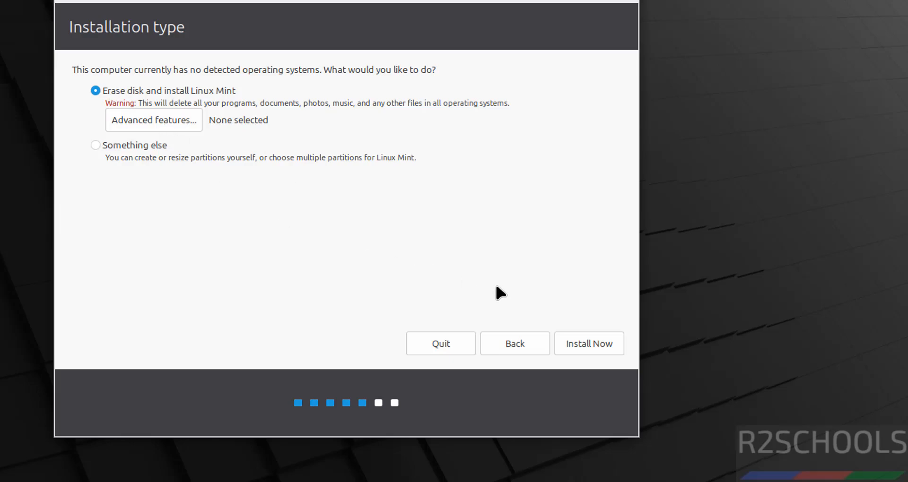
click(584, 350)
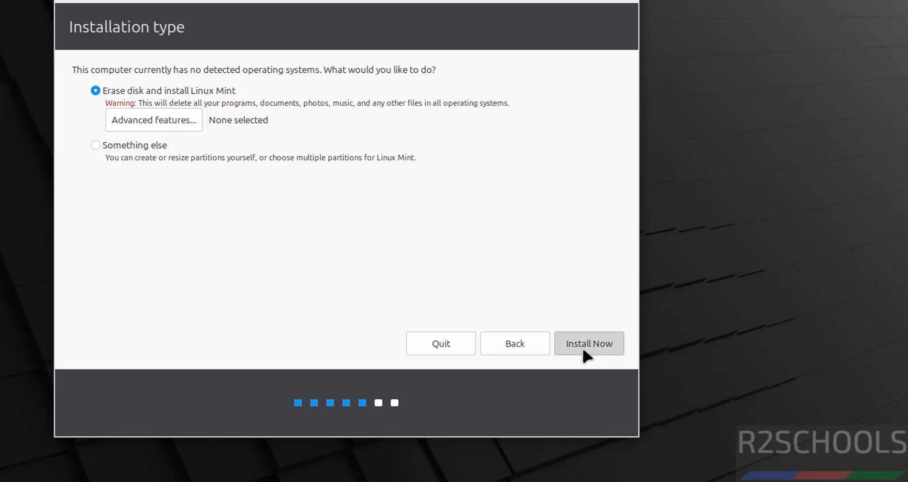
click(542, 305)
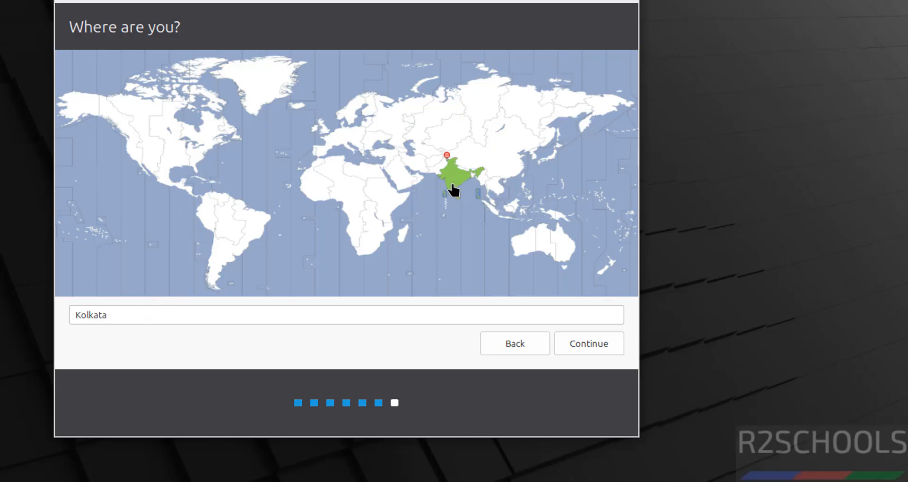
Accept Kolkata as the location, enter the user's name, and name the computer mint222vm.
click(581, 341)
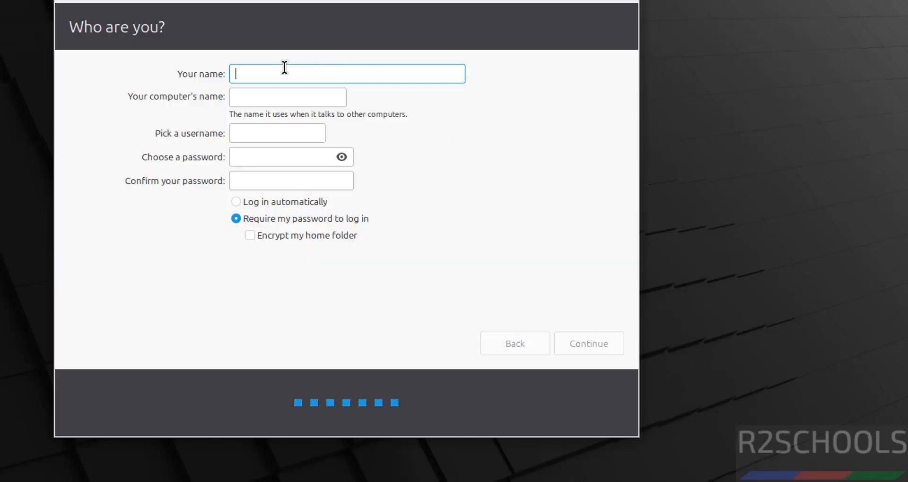
text(r2scho)
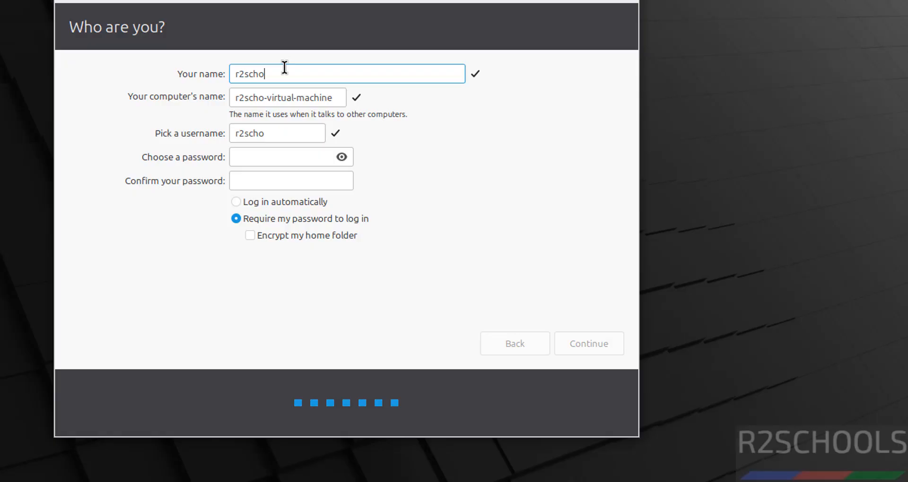
text(ols)
key(Tab)
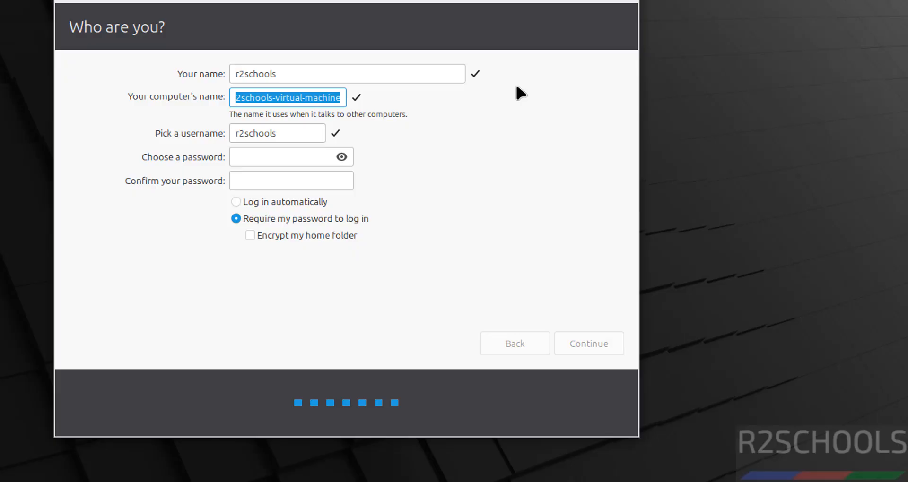
text(mint222)
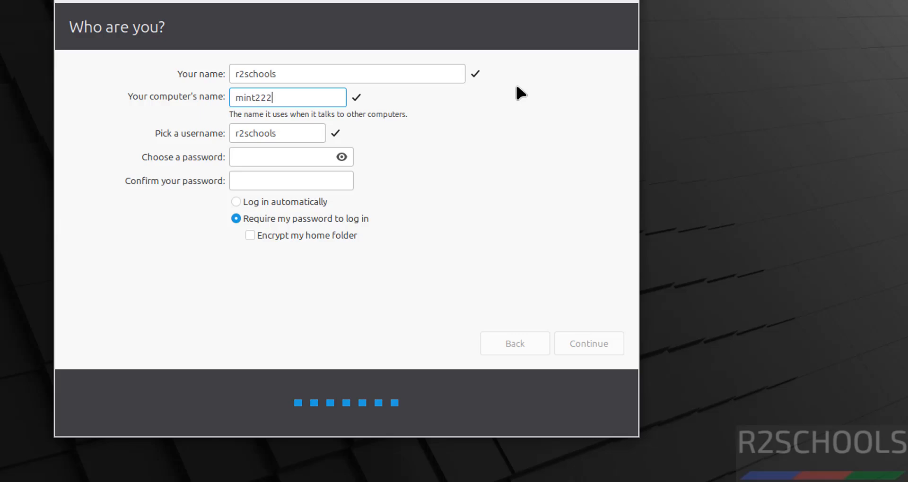
text(vm)
key(Tab)
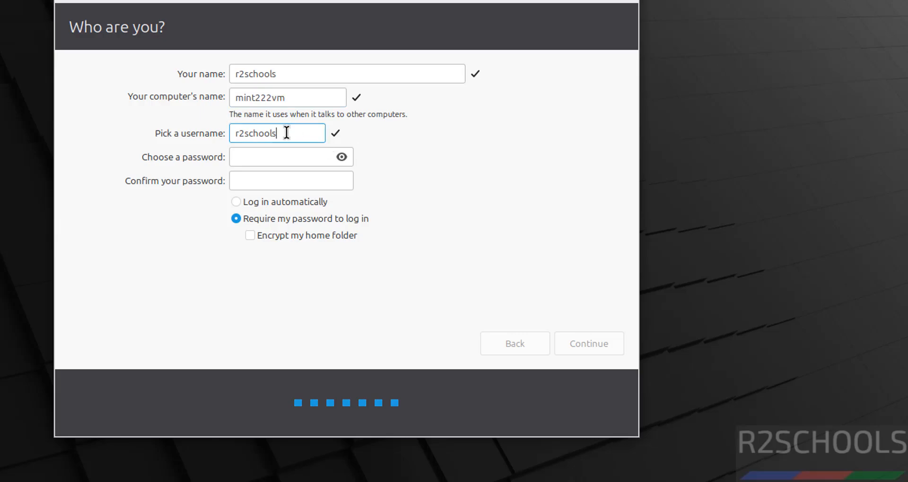
Set and confirm the login password, then start the installation.
click(263, 153)
text(1234567)
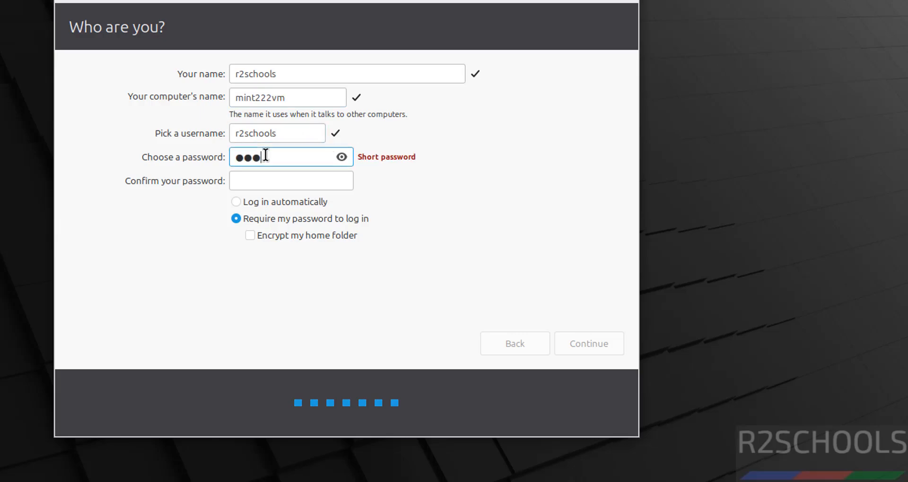
text(890)
key(Tab)
text(1234)
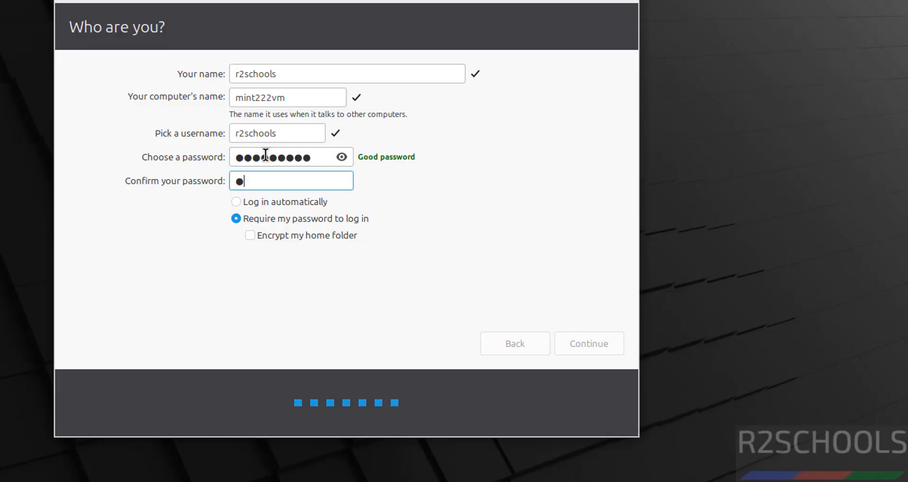
text(567890)
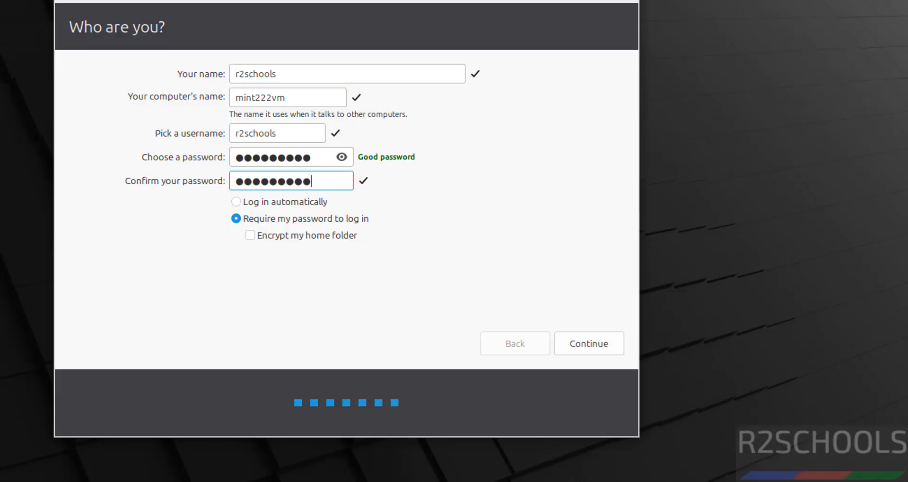
click(588, 341)
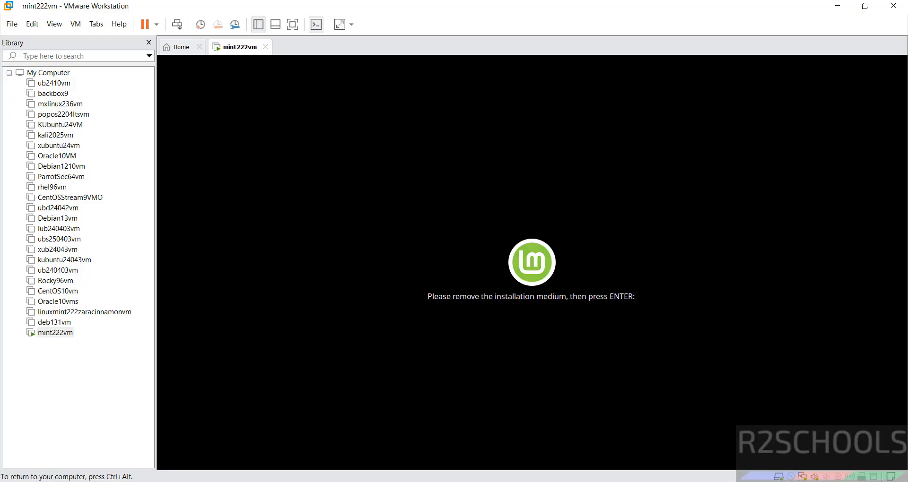
Disconnect the Linux Mint ISO from mint222vm's CD/DVD (SATA) drive, then let the VM reboot past the remove-media prompt.
key(ctrl+alt)
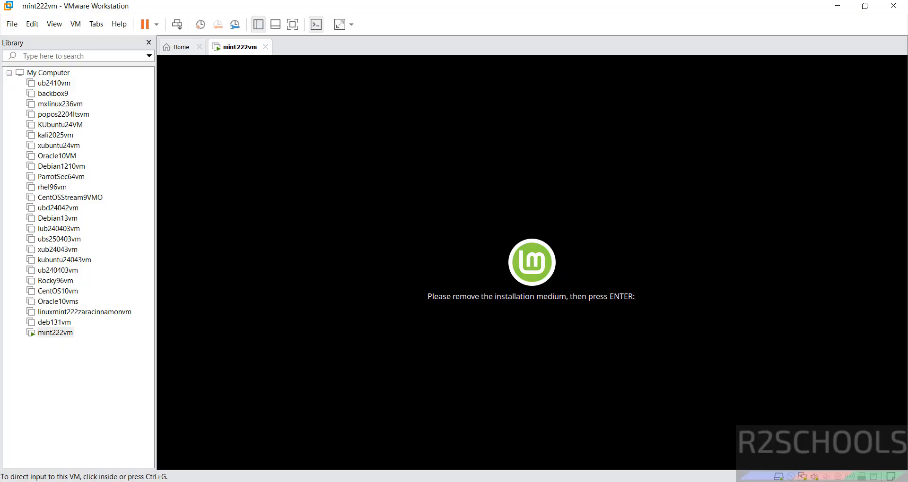
right_click(60, 340)
click(93, 333)
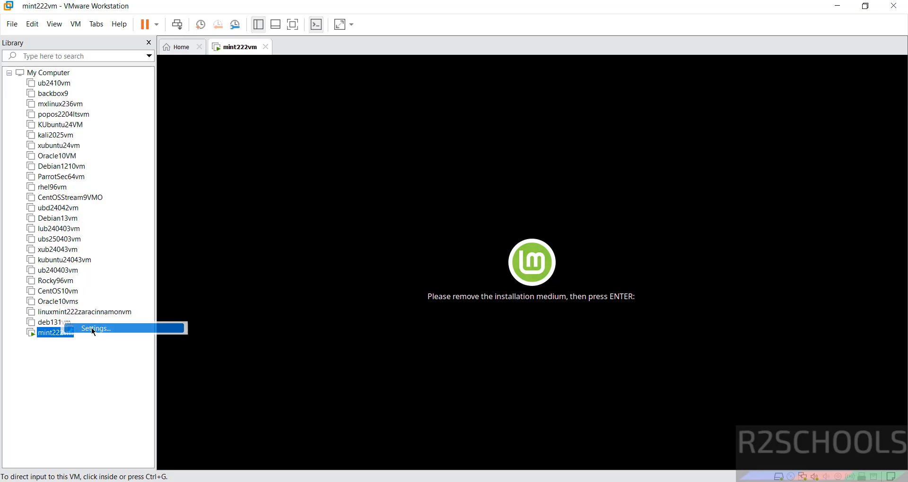
click(286, 113)
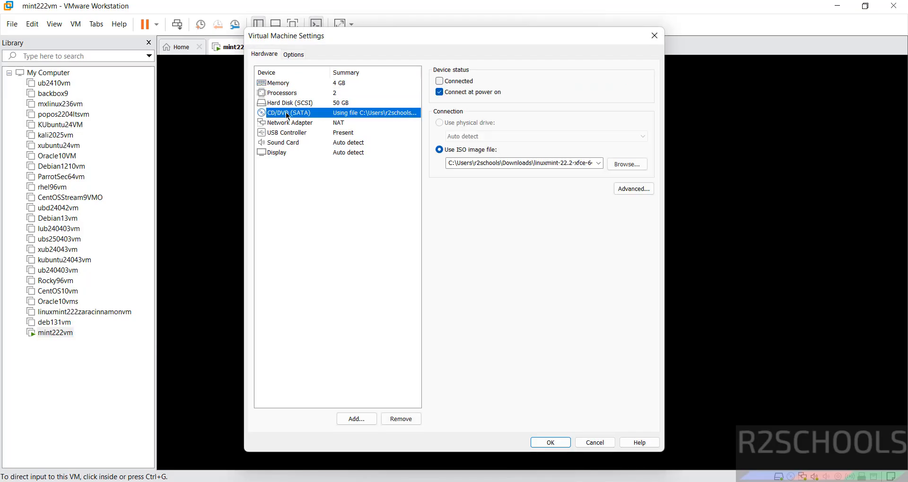
click(440, 93)
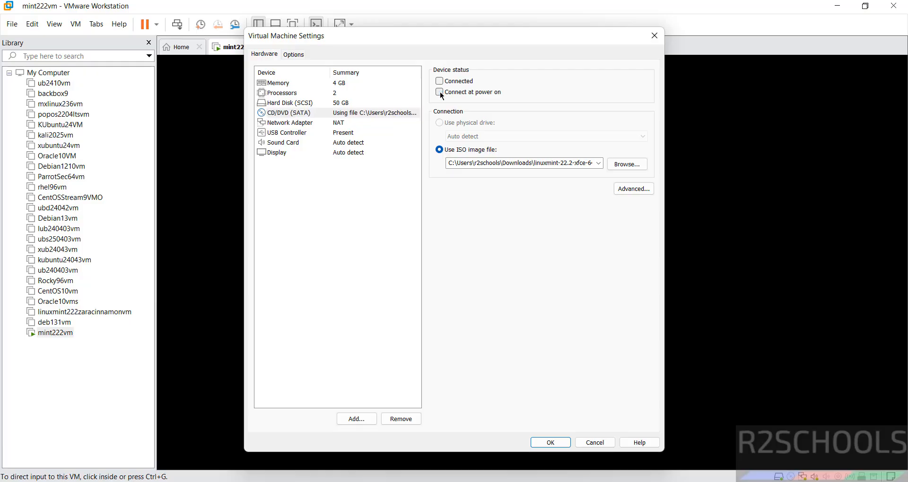
click(552, 444)
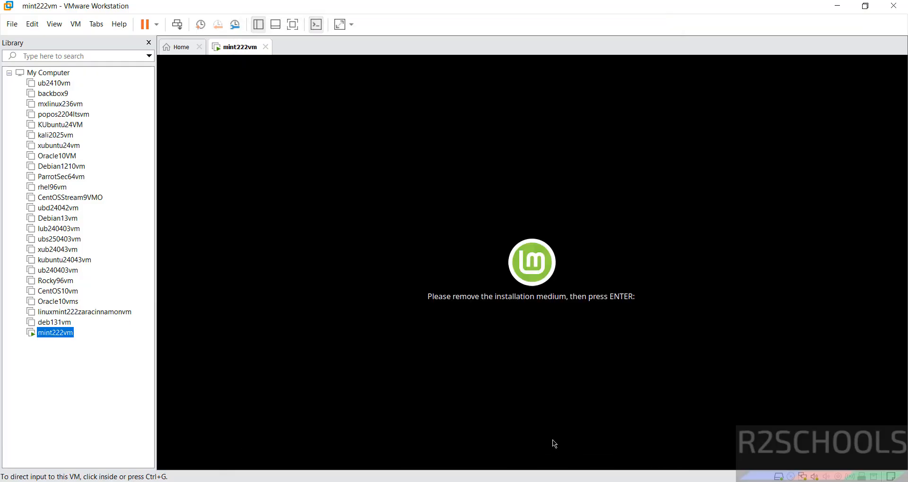
click(552, 441)
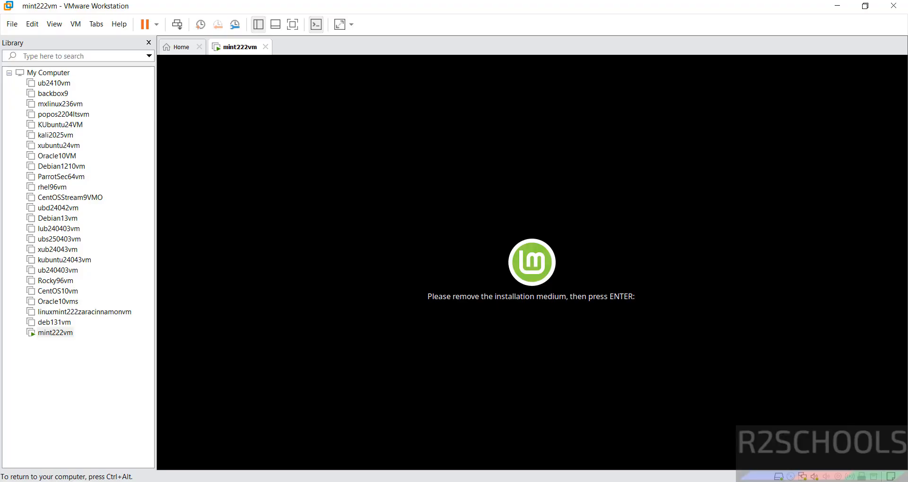
key(Return)
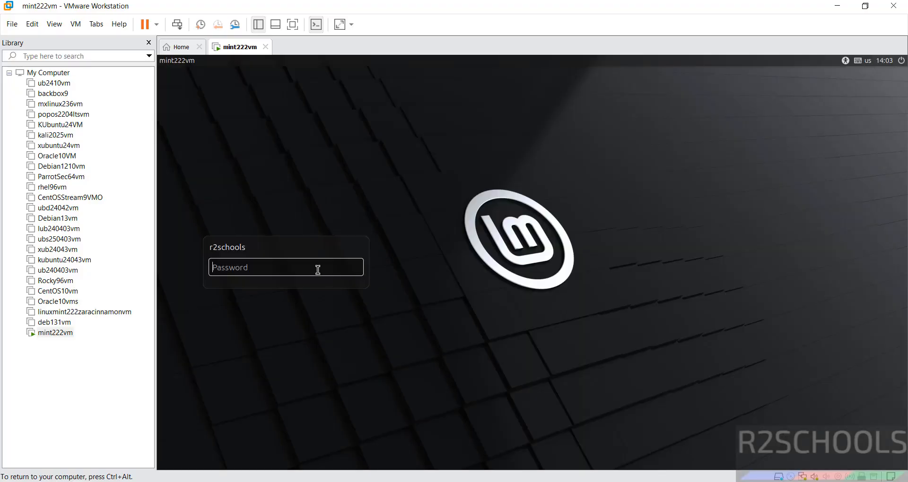
Log in with the account password, then turn off 'Show this dialog at startup' and close the Welcome window.
text(********)
key(Return)
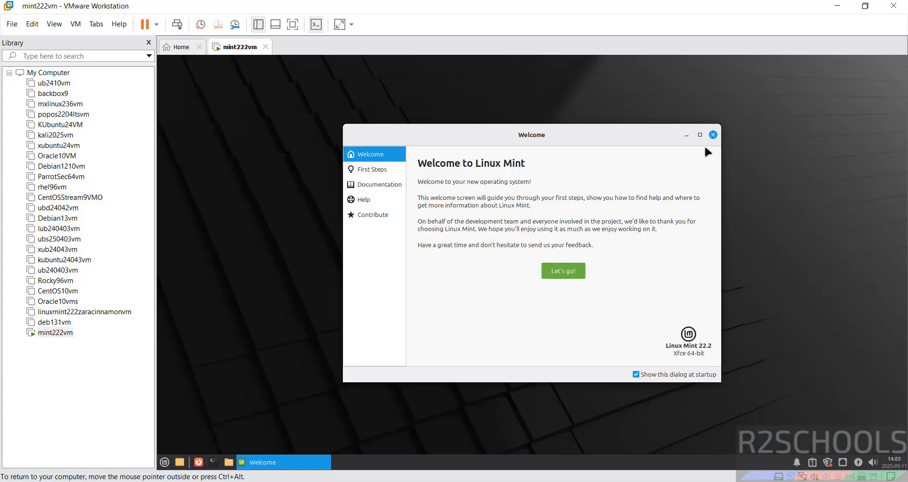
click(636, 375)
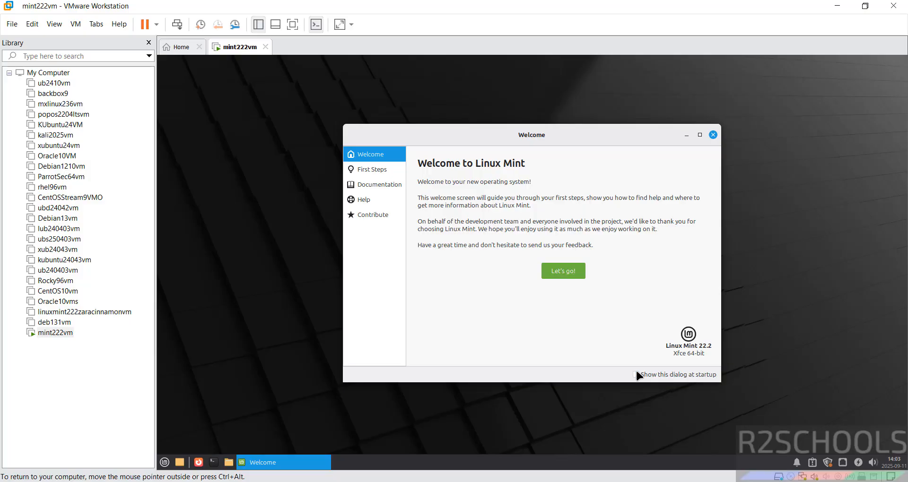
click(713, 135)
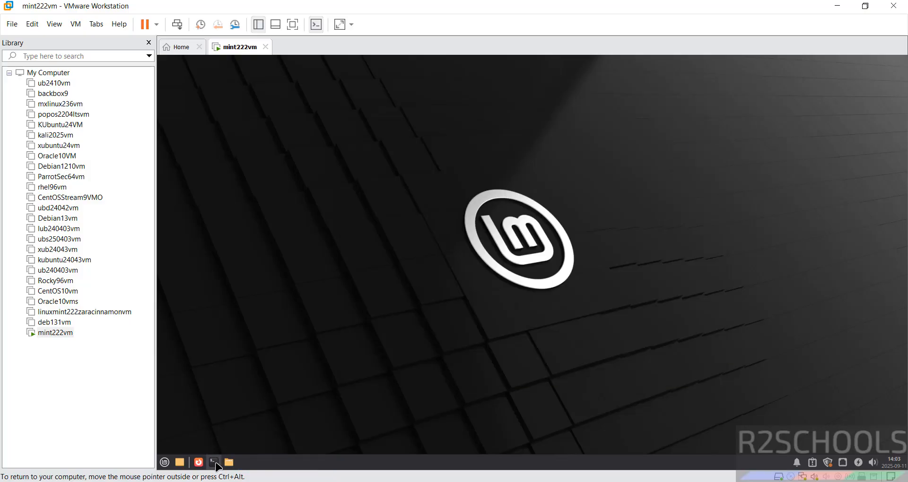
Open a terminal and run more /etc/os-release to confirm Linux Mint 22.2 (Zara).
click(215, 463)
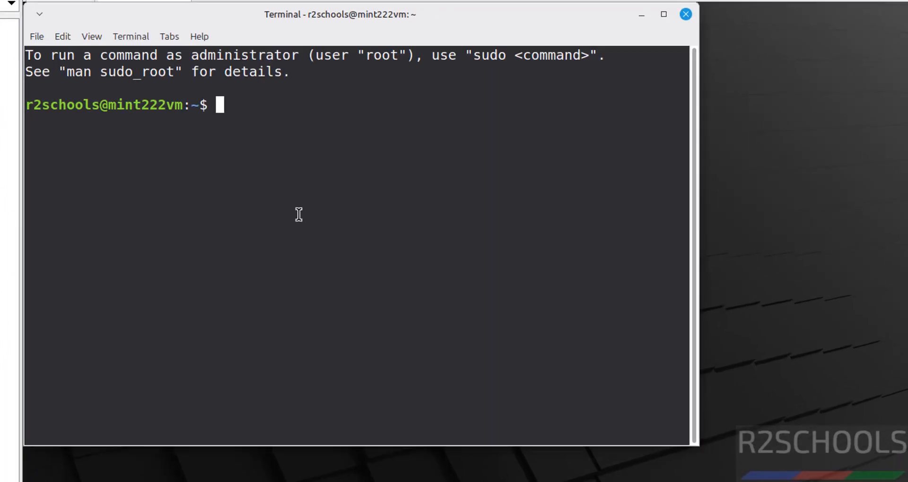
text(more /etc/)
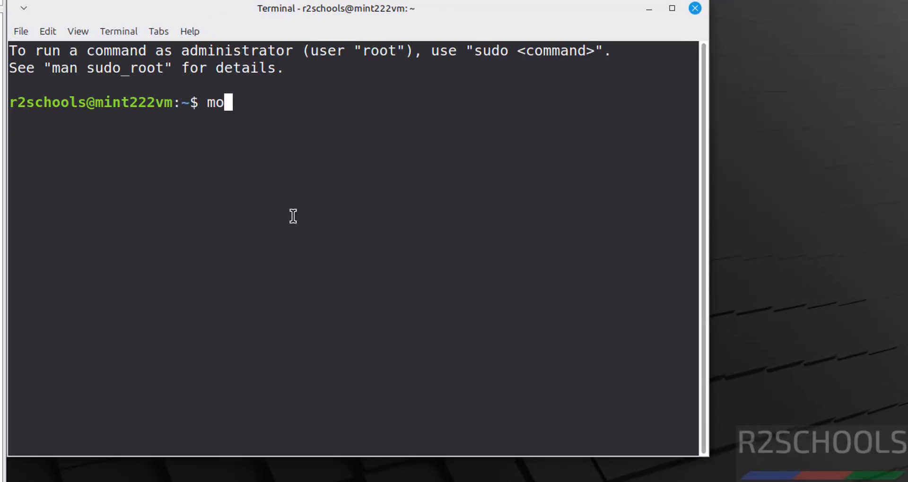
text(os-r)
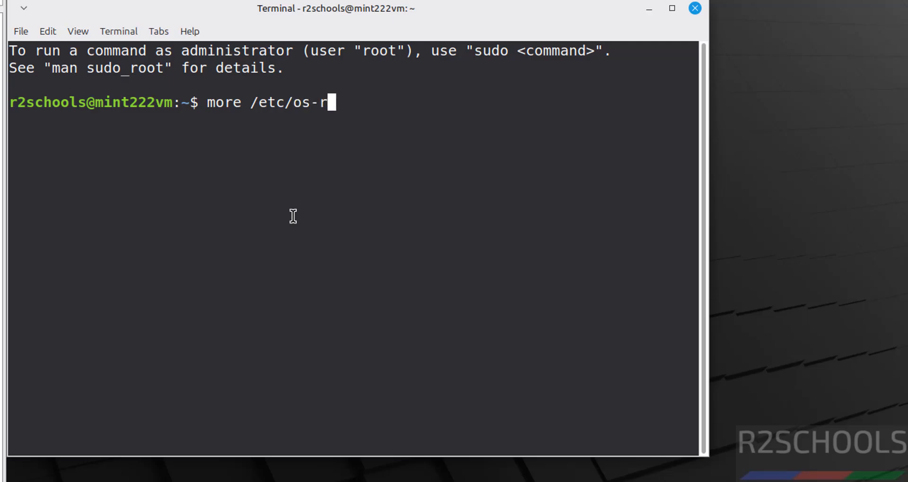
key(Tab)
key(Return)
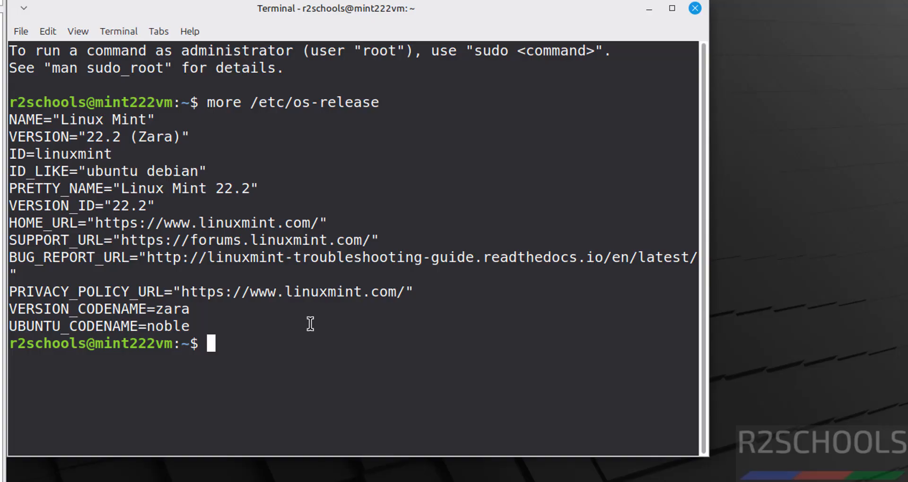
Clear the terminal and refresh package lists with sudo apt update, entering the sudo password.
key(ctrl+l)
text(sudo )
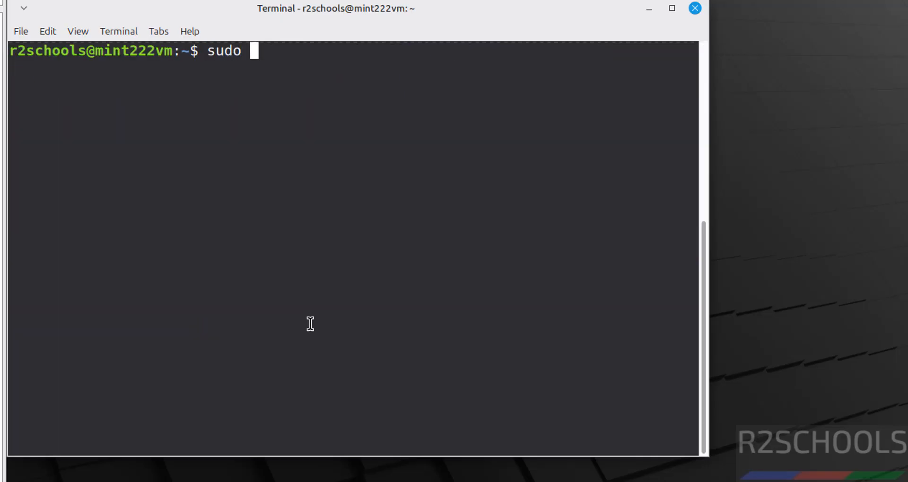
text(apt update)
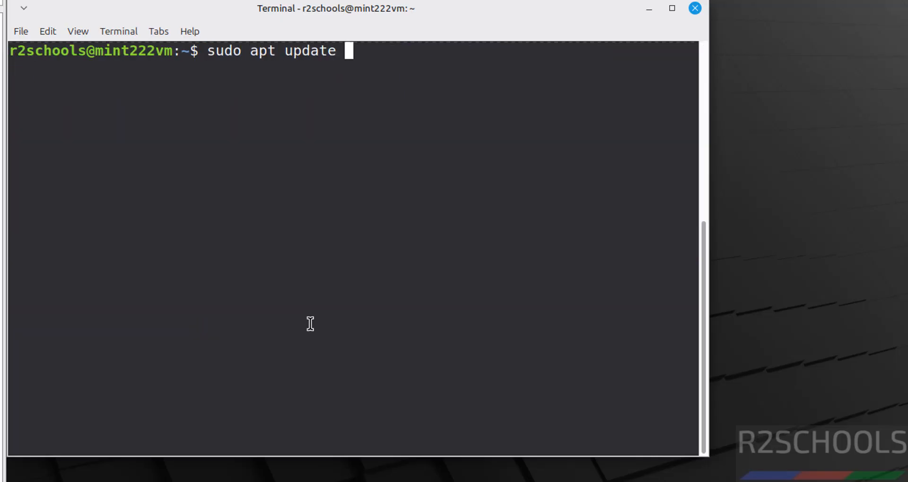
key(Return)
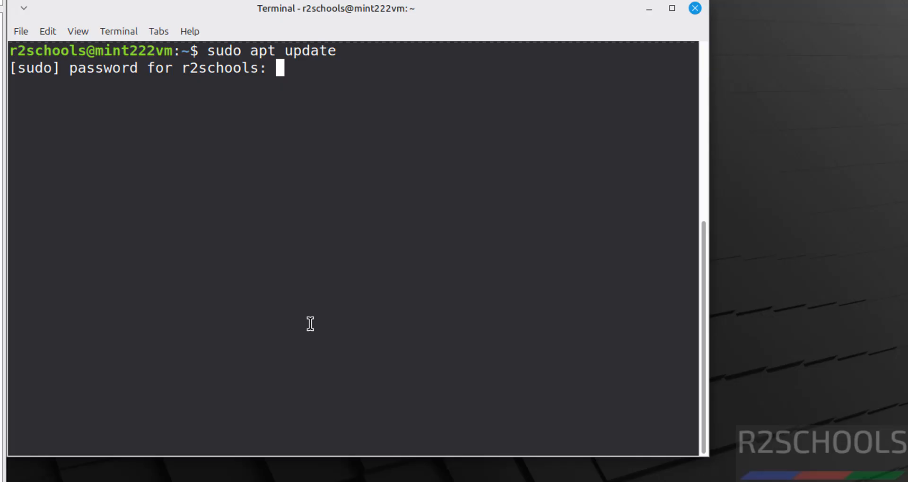
text(*********)
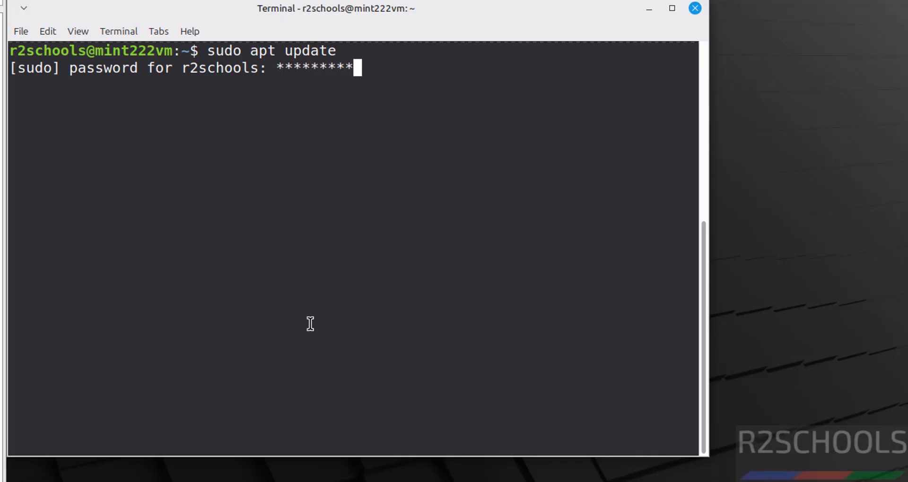
key(Return)
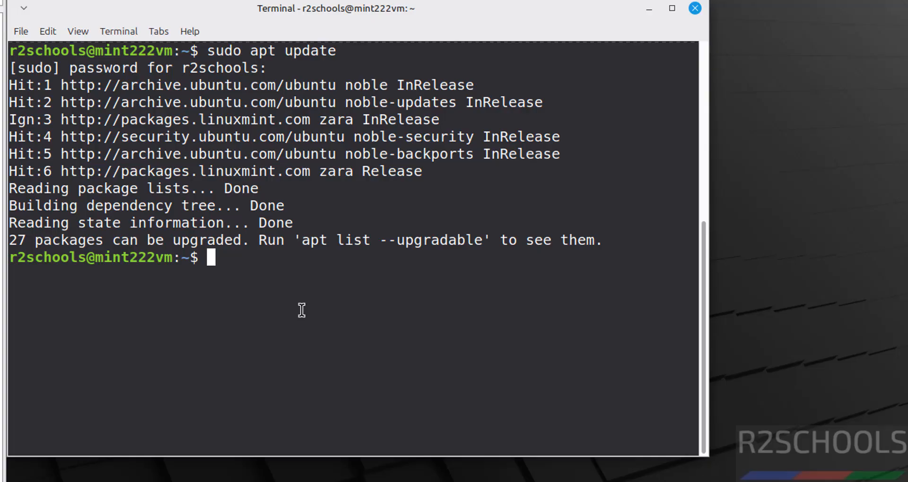
Check the VM's network address with ifconfig, then clear the screen.
text(ifconfig)
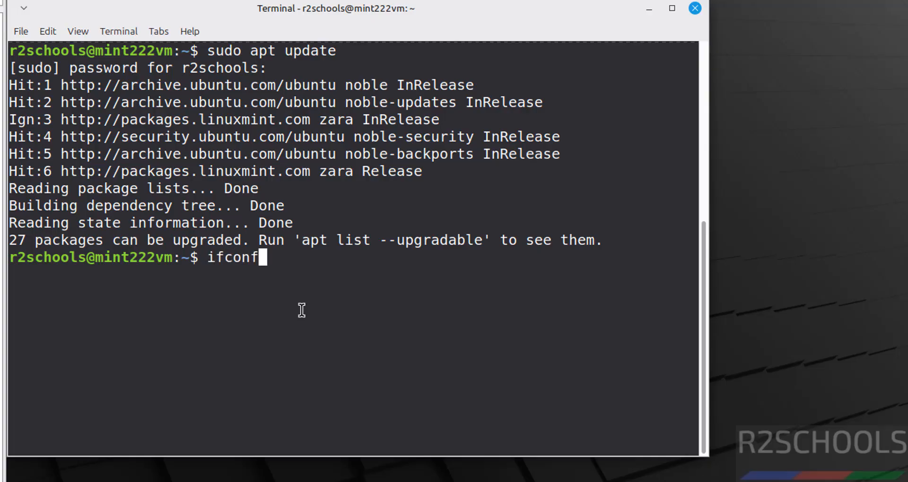
key(Return)
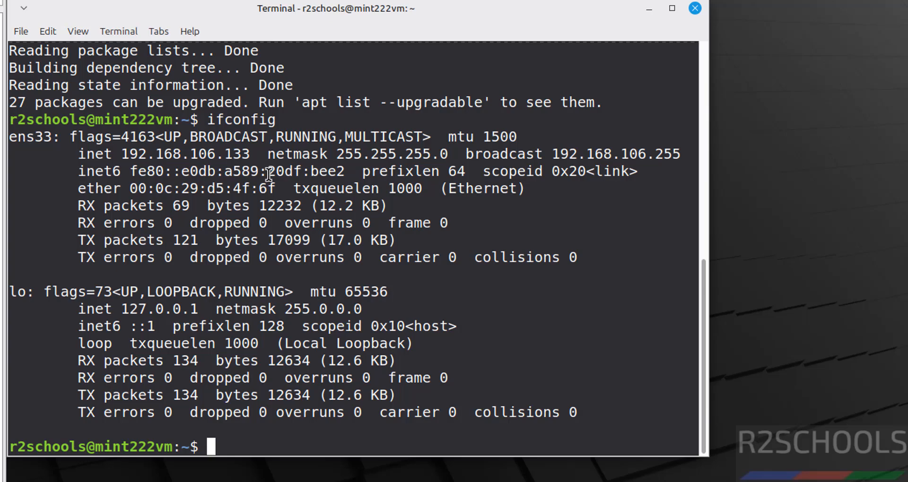
key(ctrl+l)
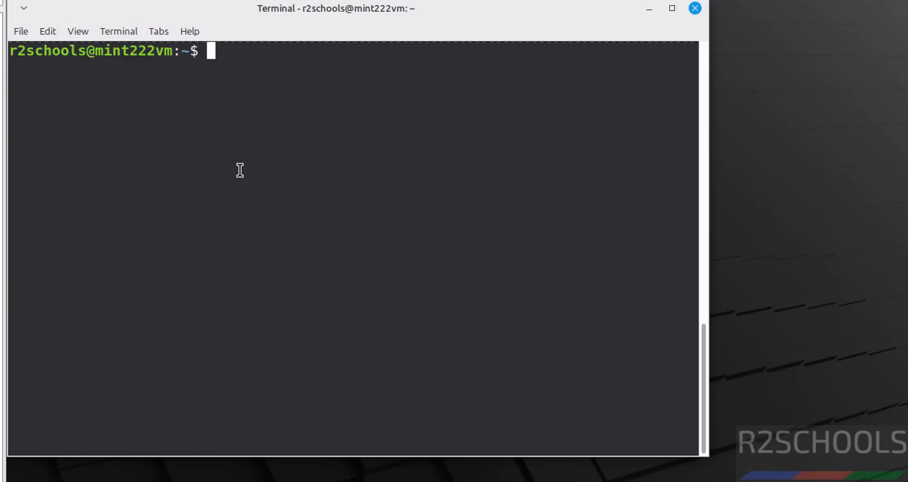
Run sudo apt upgrade and answer y to upgrade the packages.
key(Up)
key(Up)
key(BackSpace)
key(BackSpace)
key(BackSpace)
key(BackSpace)
key(BackSpace)
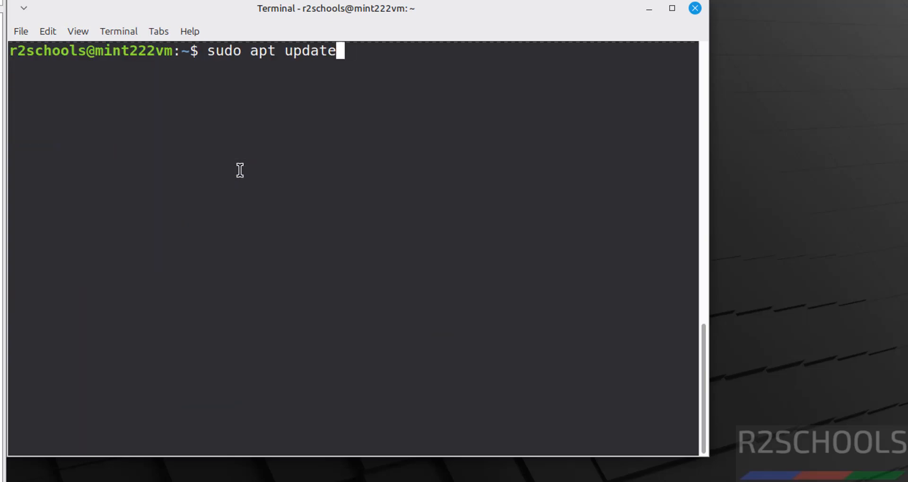
text(grade)
key(Return)
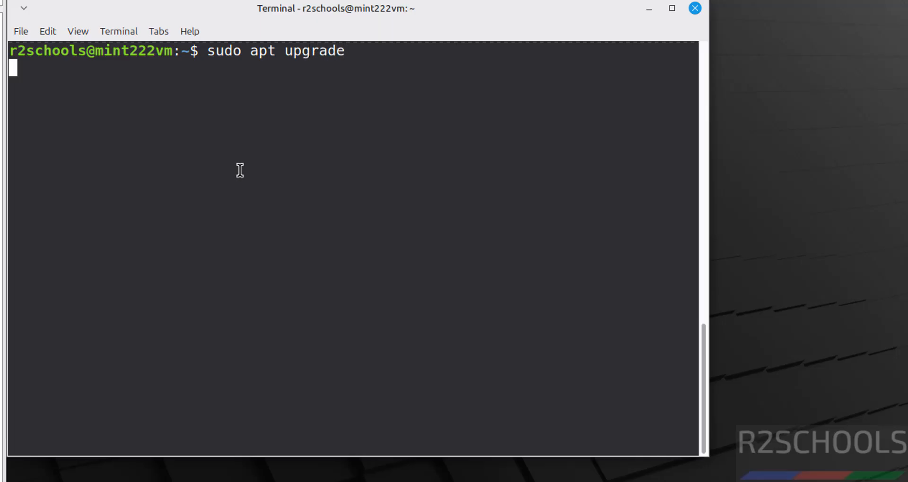
text(y)
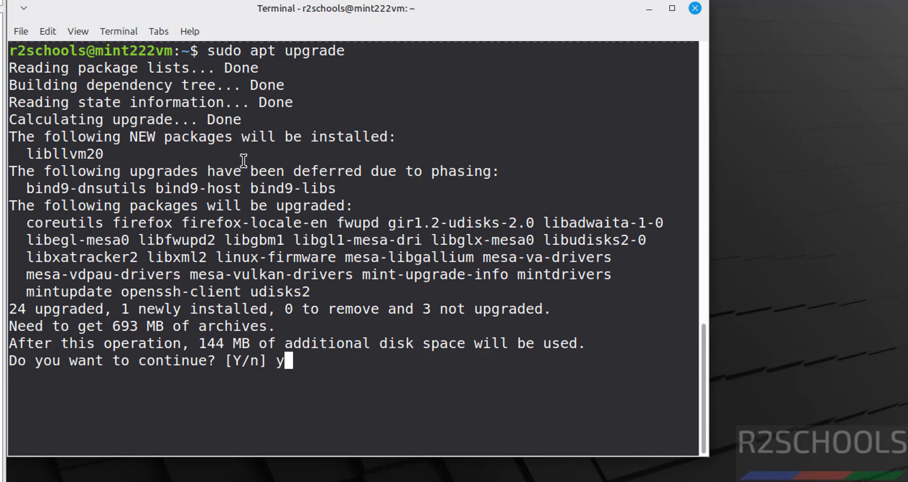
key(Return)
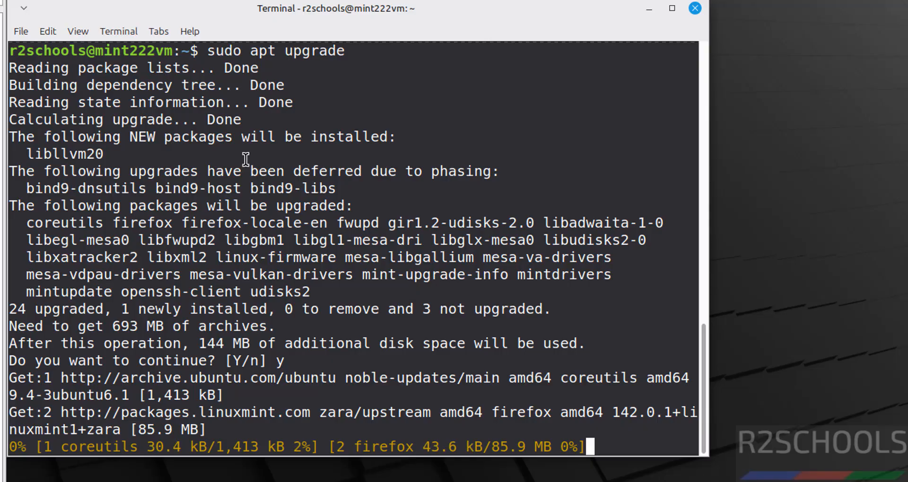